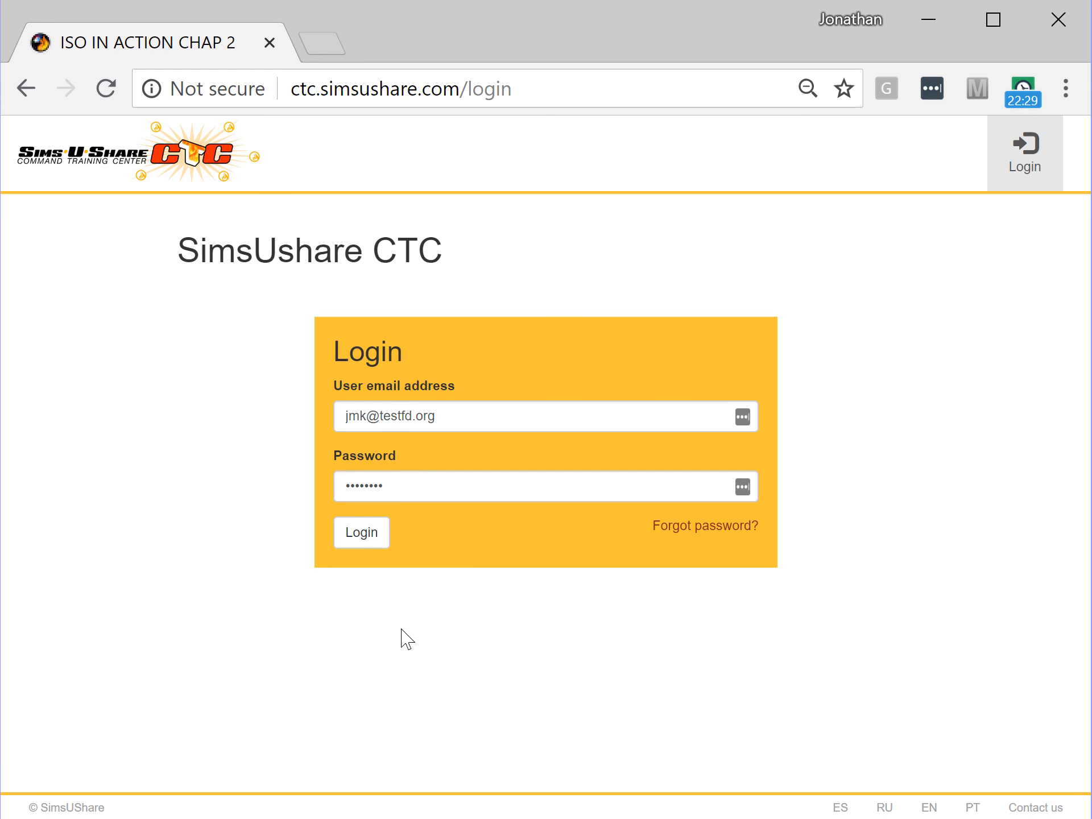
# - Log in to SimsUshare CTC and view the Users page listing the admin user
pyautogui.click(362, 535)
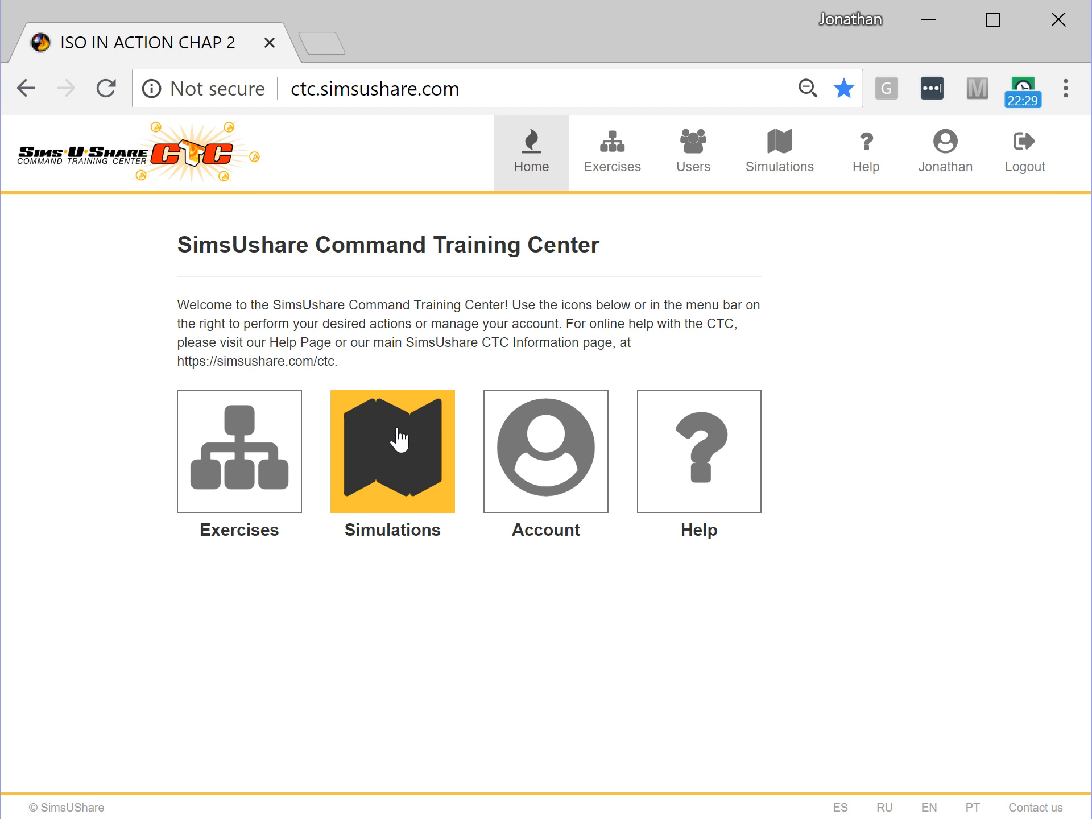
pyautogui.click(694, 149)
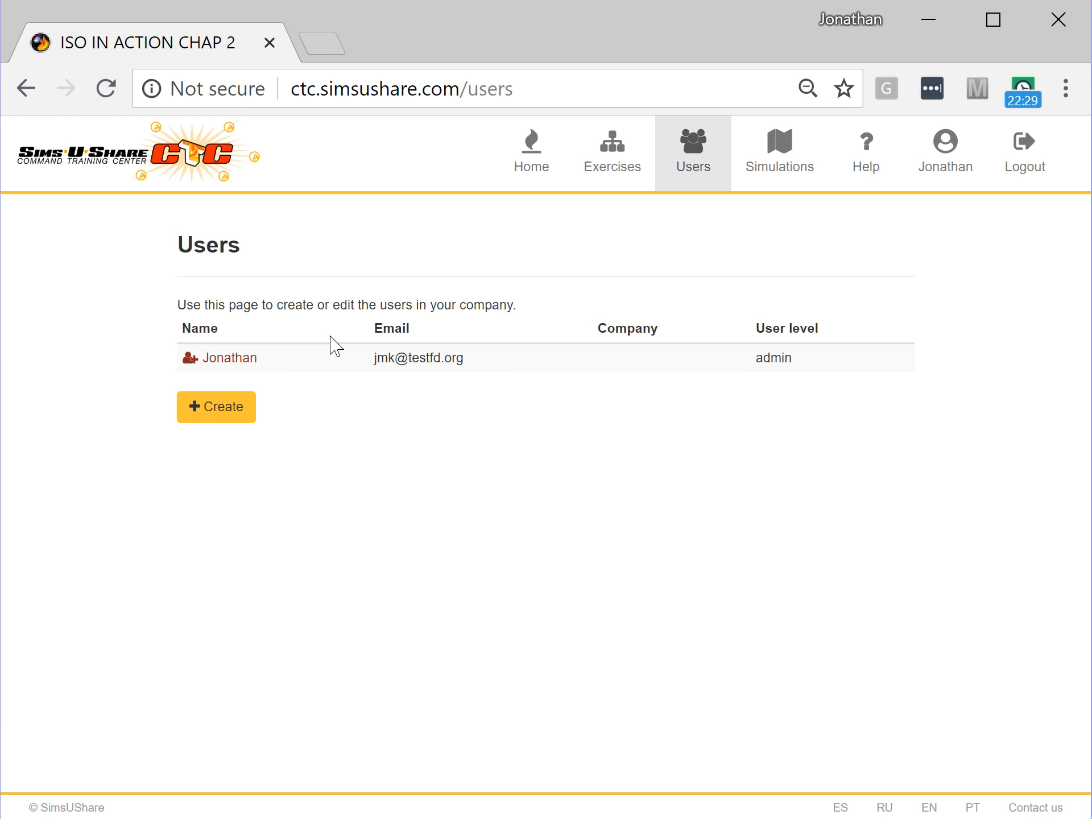
pyautogui.click(222, 398)
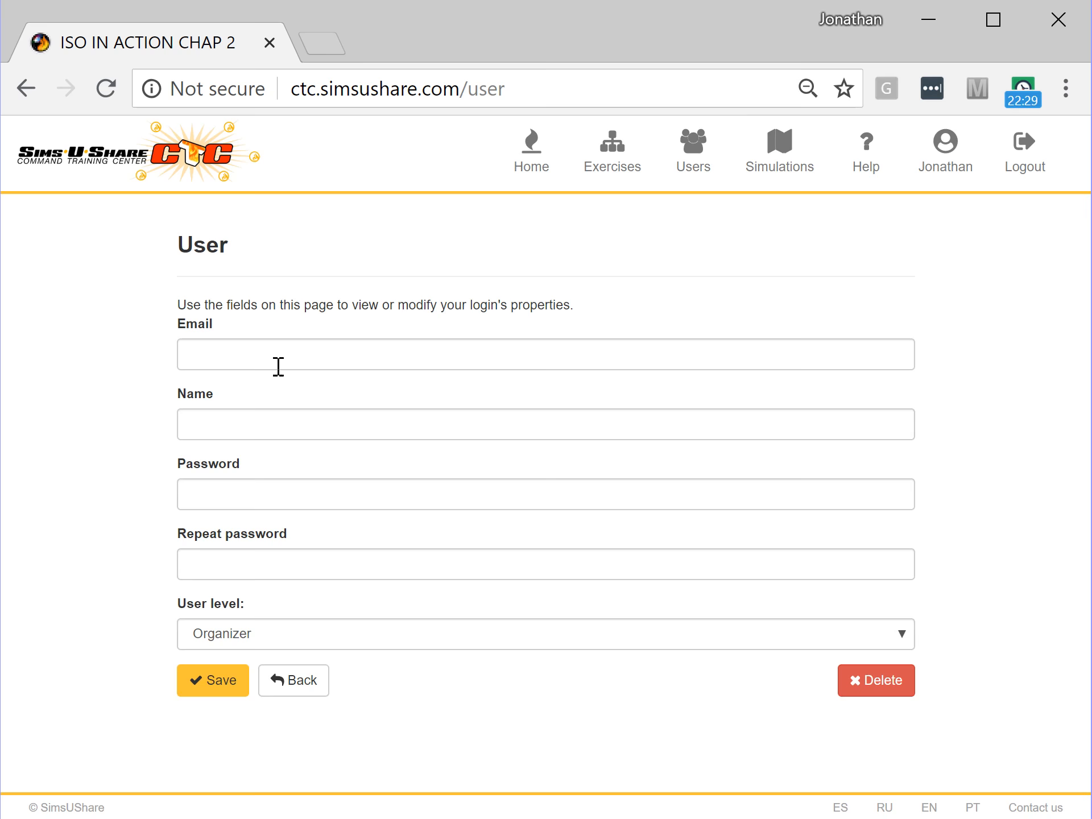
pyautogui.click(268, 349)
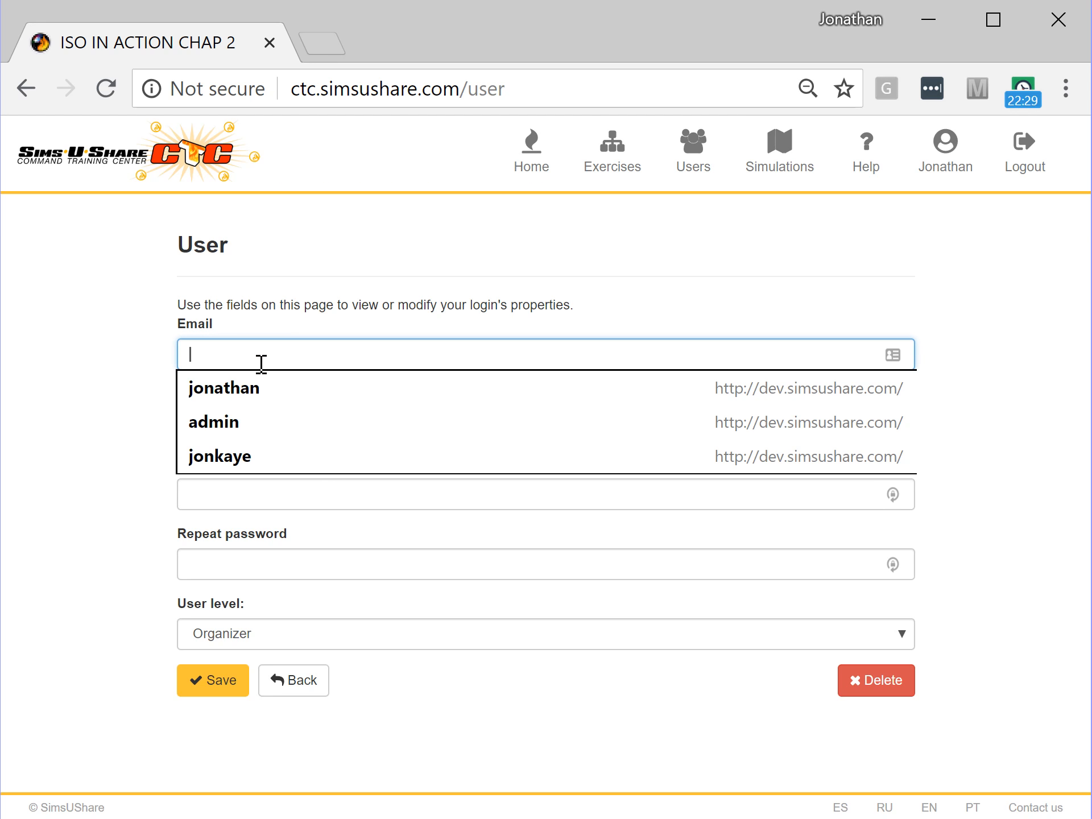
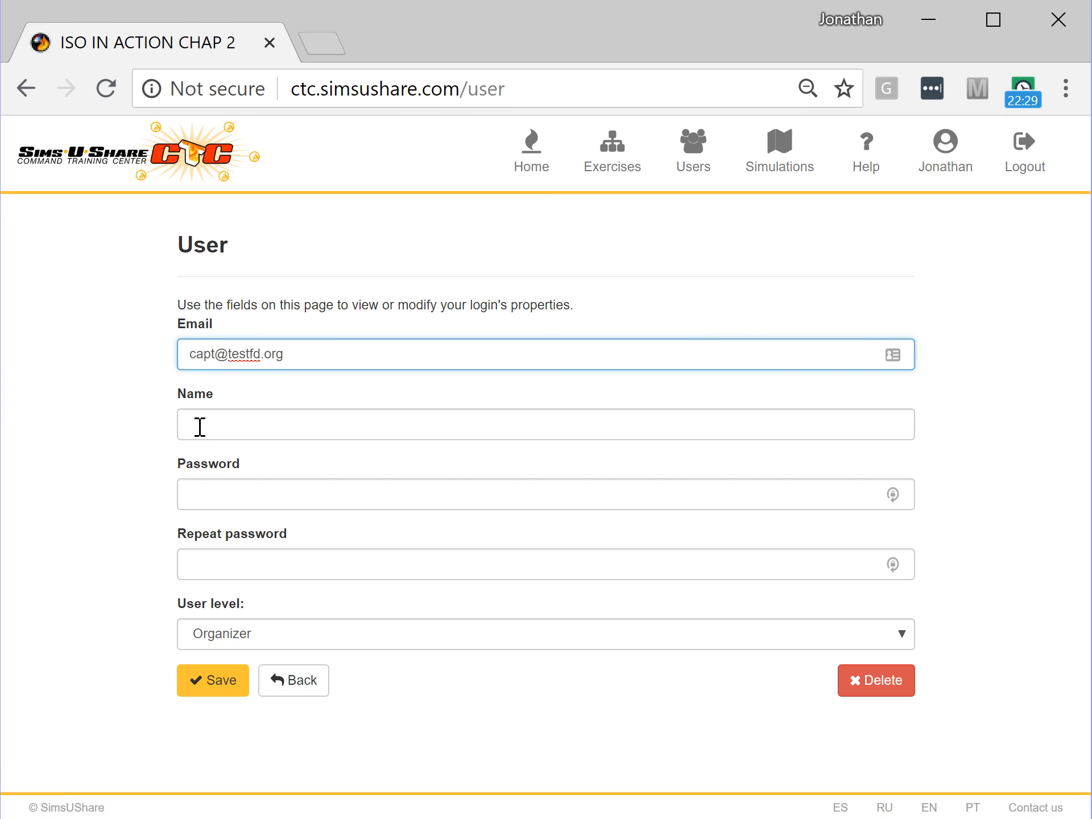
pyautogui.click(206, 641)
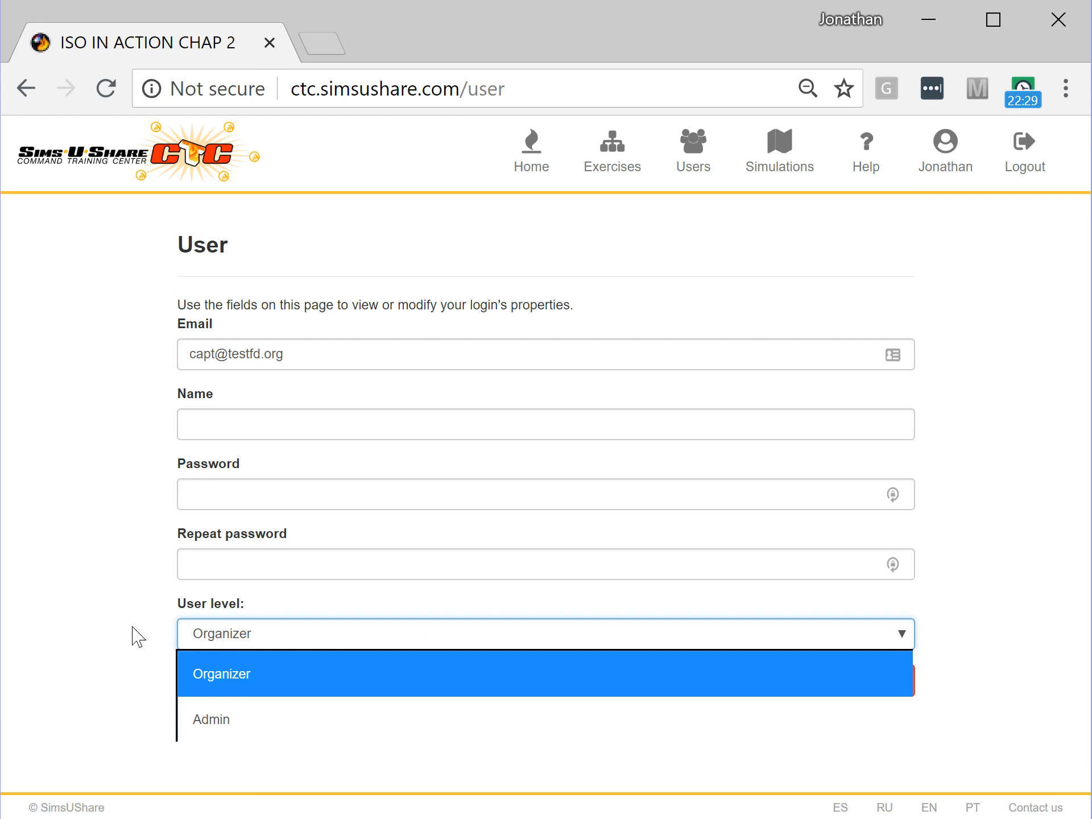
pyautogui.click(114, 655)
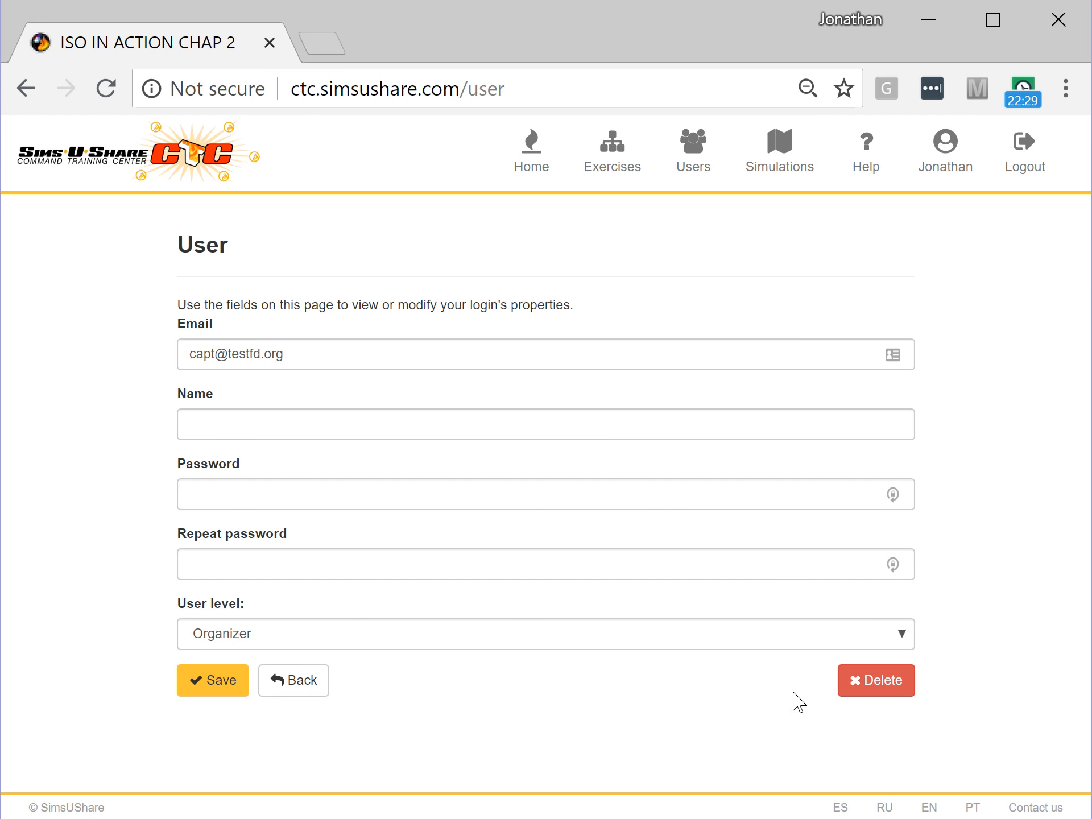
pyautogui.click(298, 683)
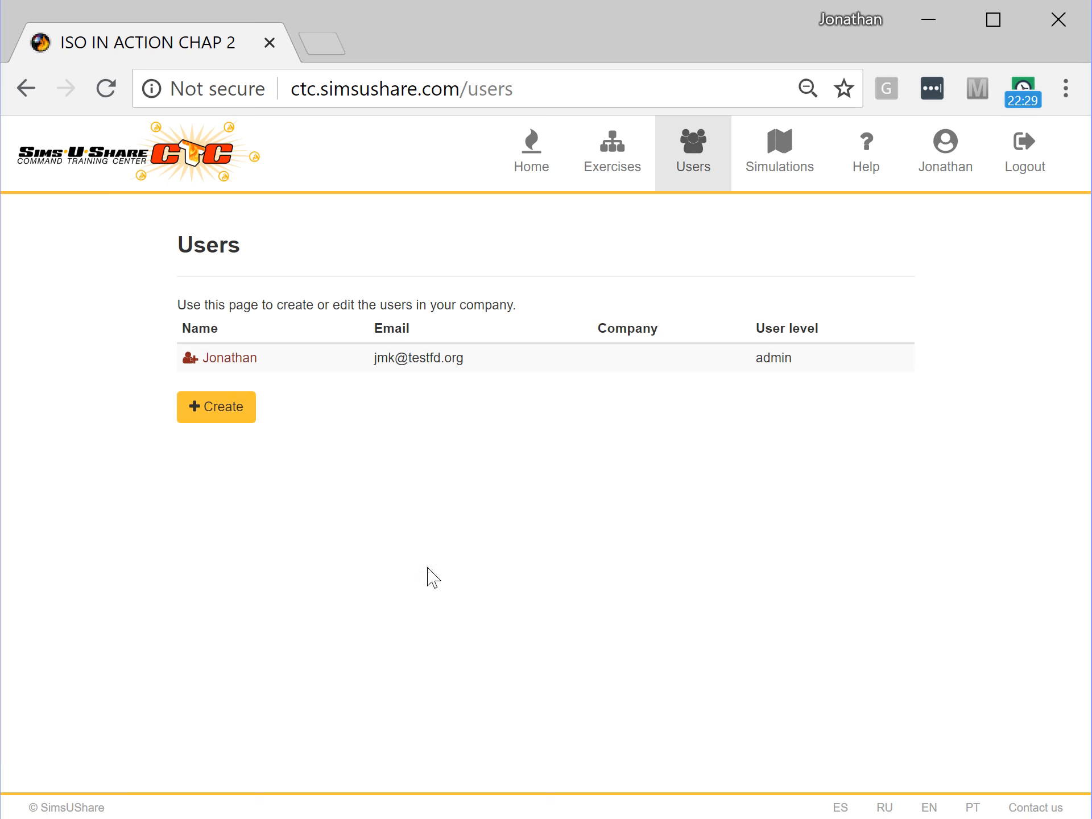
# - Go to Simulations and select ISO IN ACTION CHAP 2 (public) in Manage Simulations
pyautogui.click(776, 166)
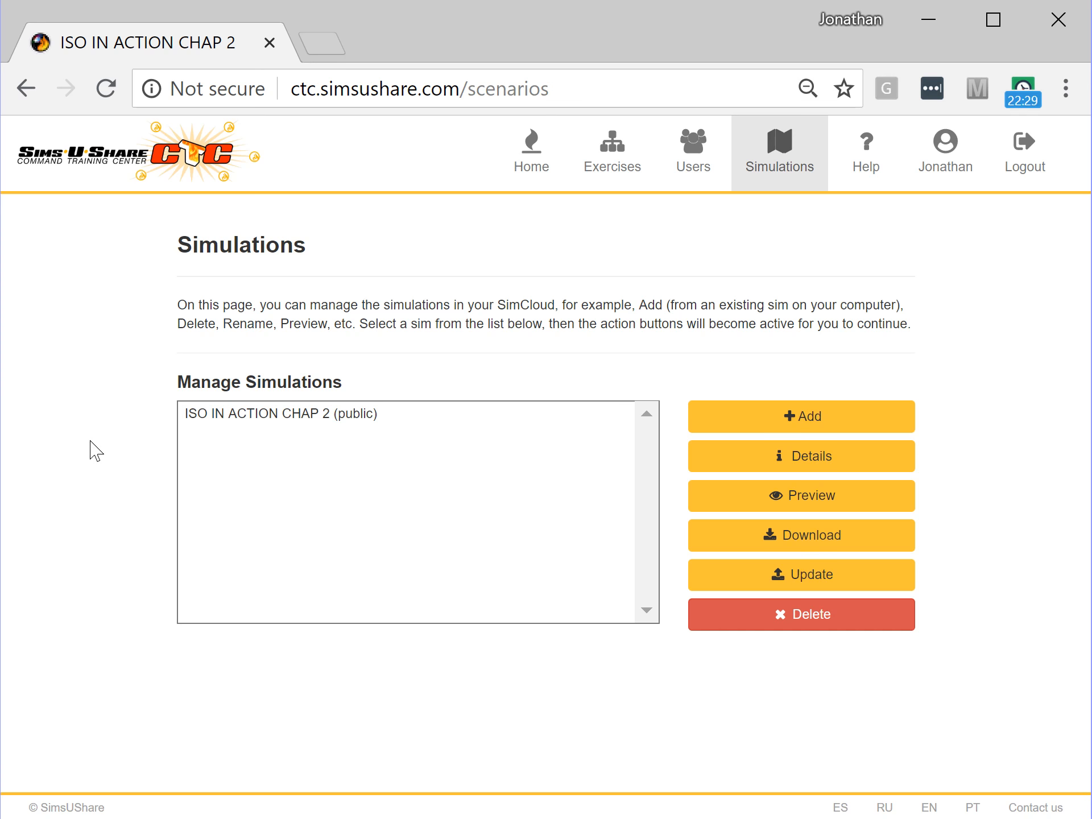
pyautogui.click(270, 421)
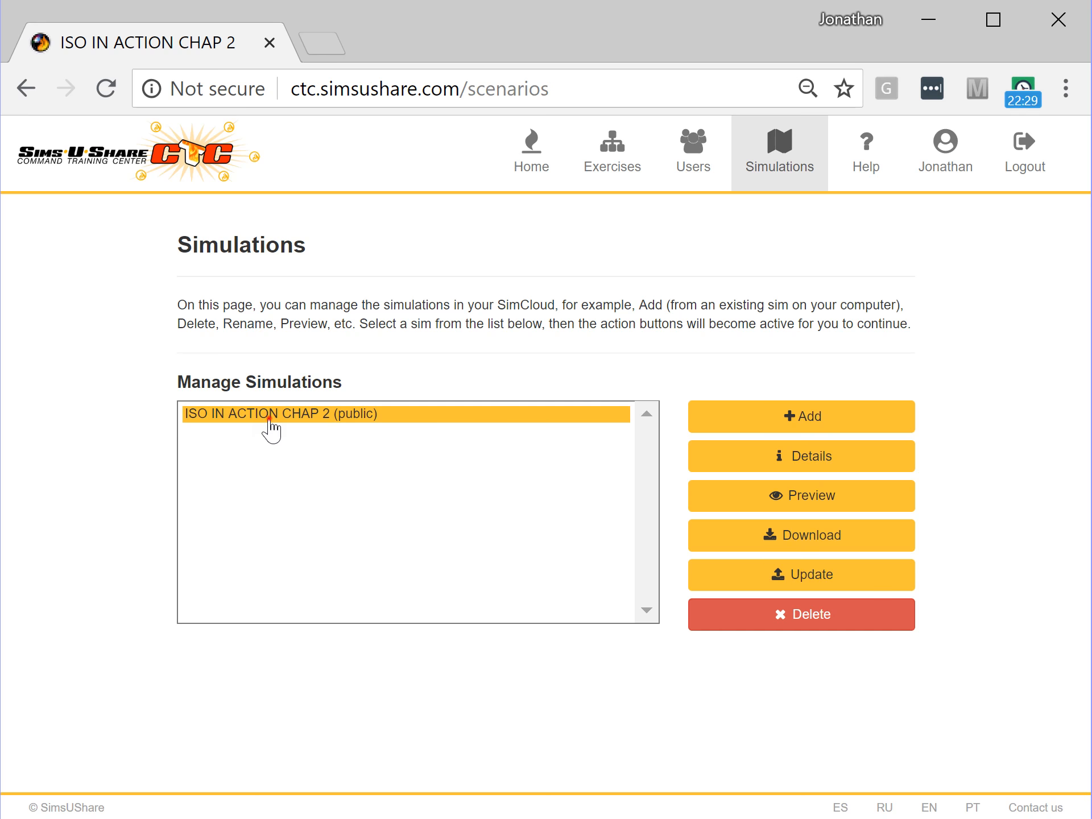
# - Preview ISO IN ACTION CHAP 2 and switch the player to another side of the burning house
pyautogui.click(731, 500)
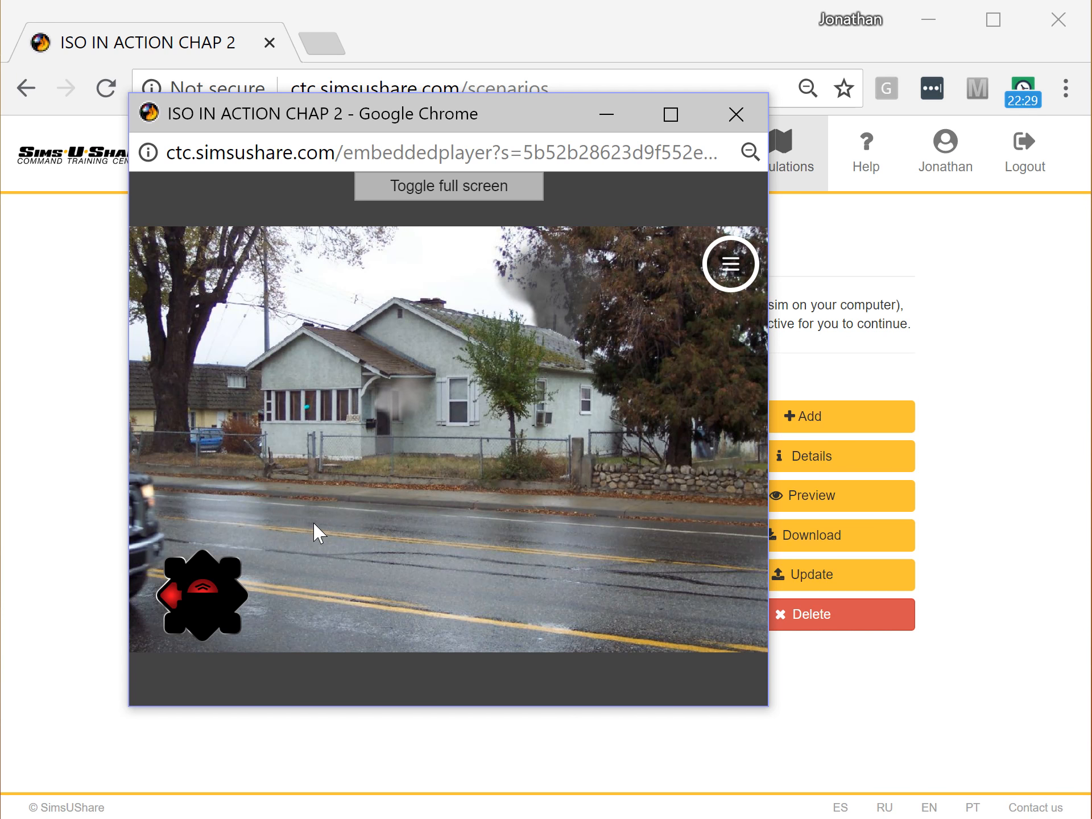
pyautogui.click(168, 597)
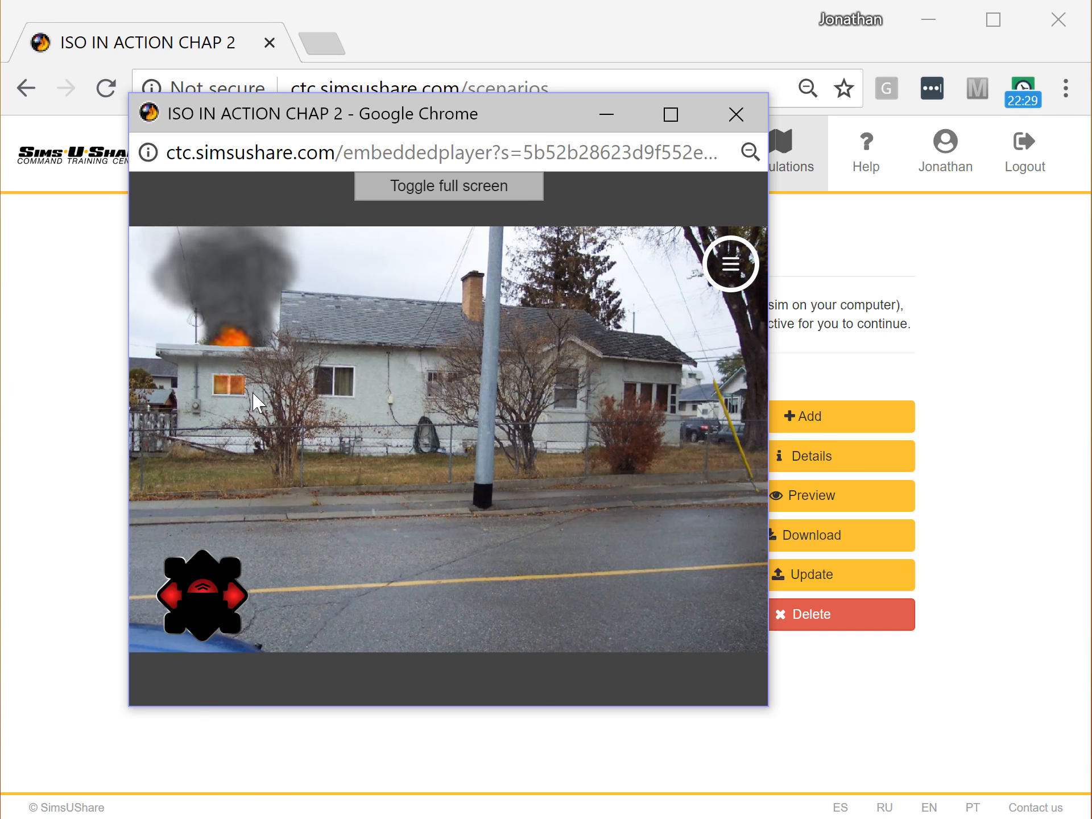
# - Close the preview, then reach Upload Sims in SimsUshare with SimsUshare Sim Cloud selected
pyautogui.click(740, 116)
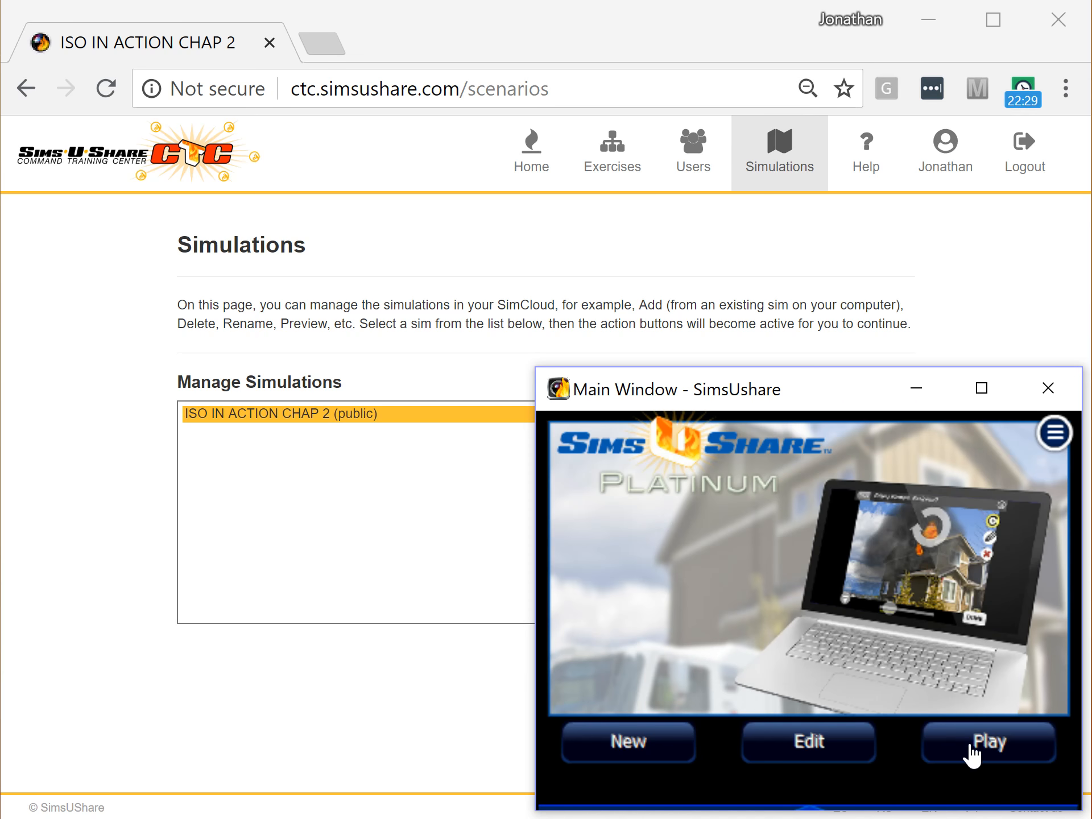
pyautogui.click(933, 754)
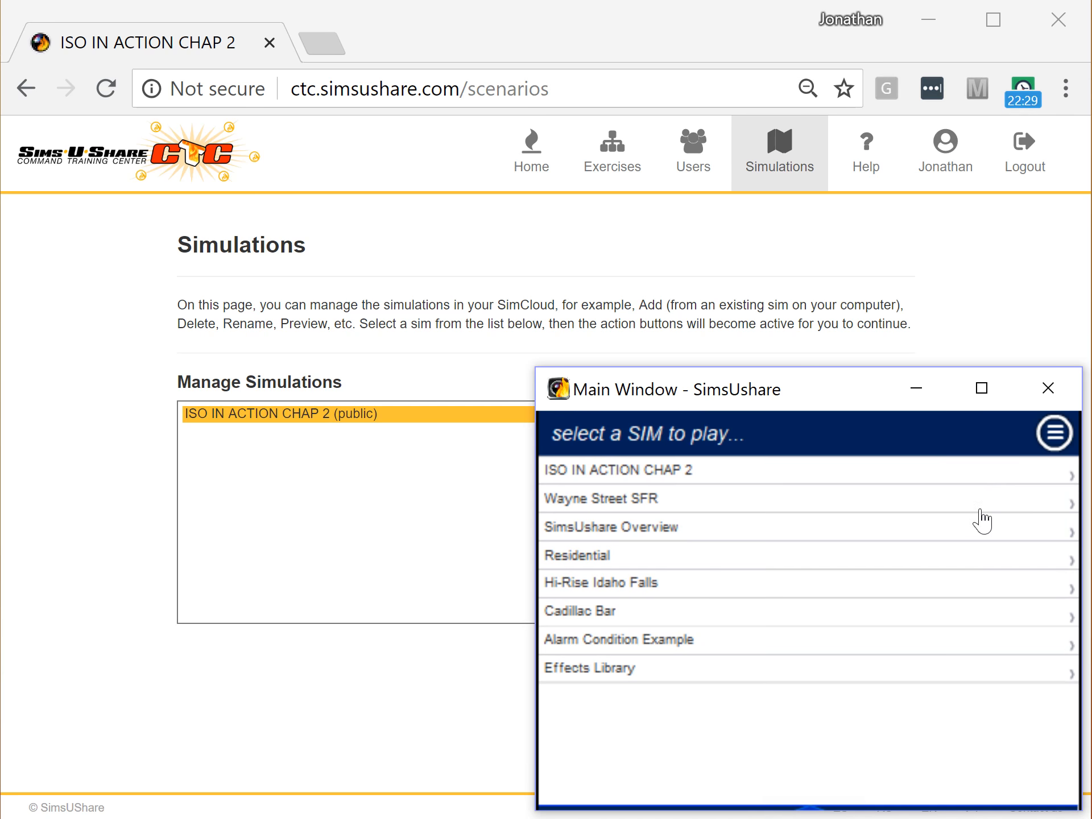
pyautogui.click(1055, 446)
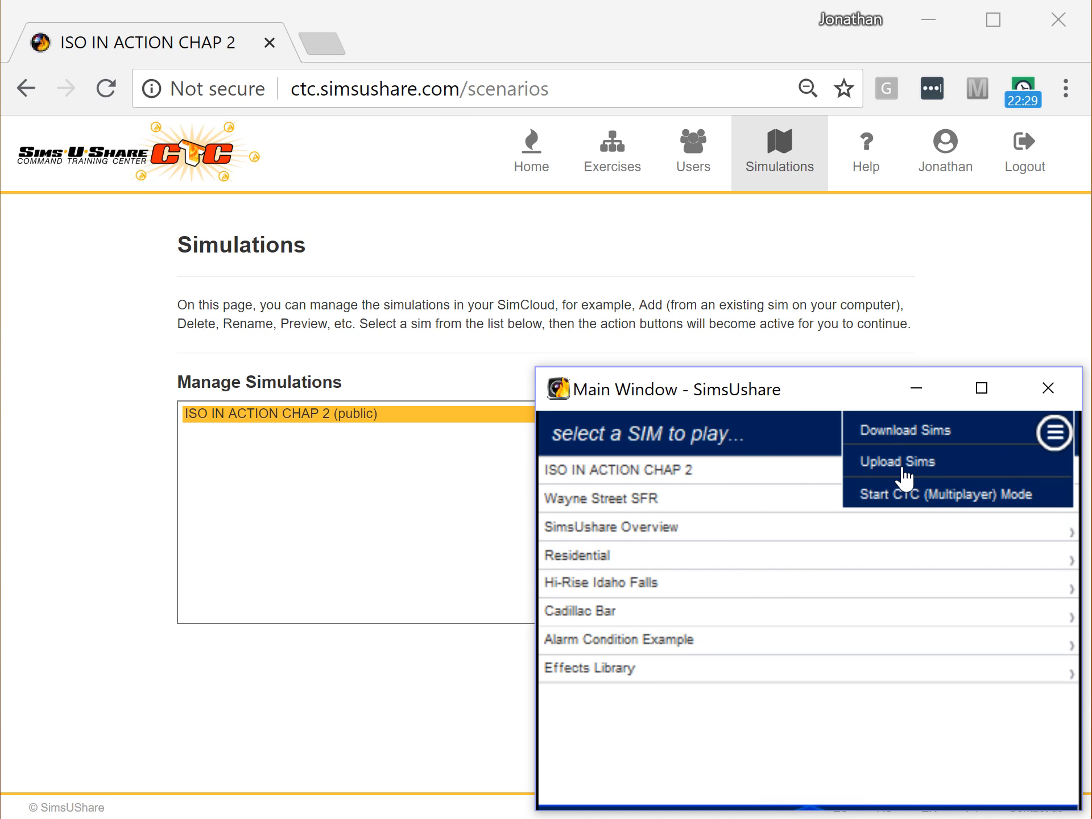
pyautogui.click(925, 470)
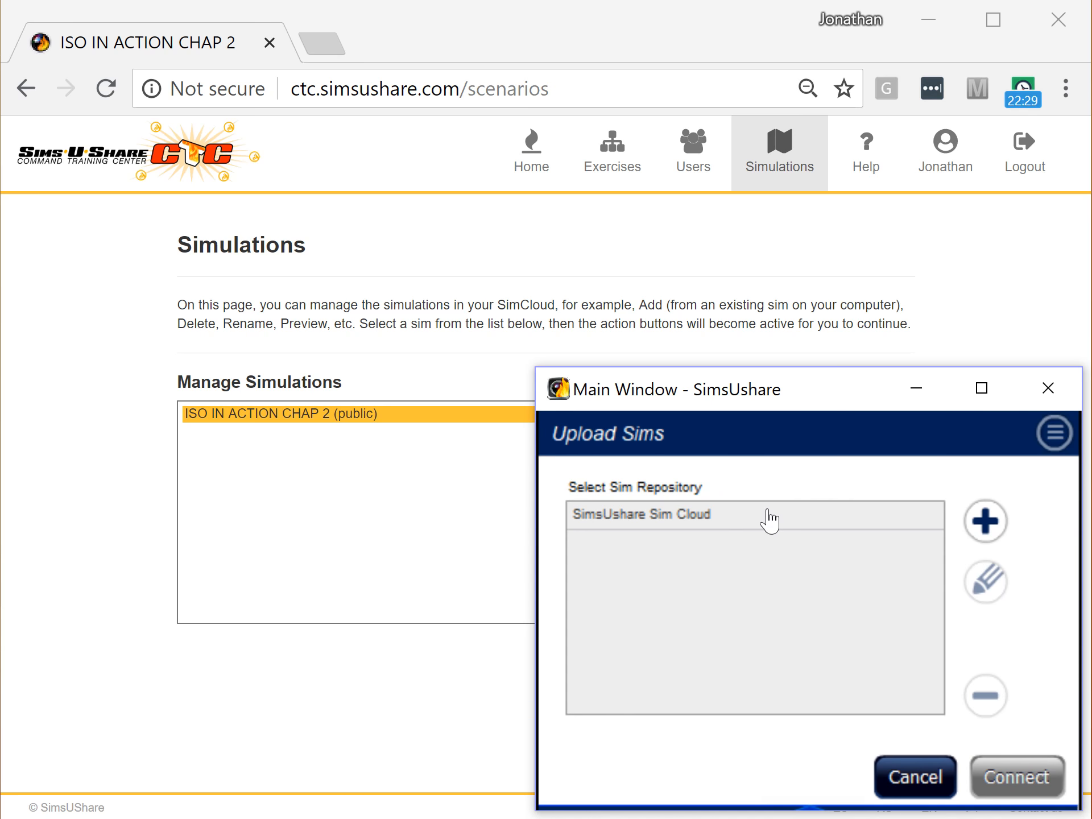
pyautogui.click(699, 521)
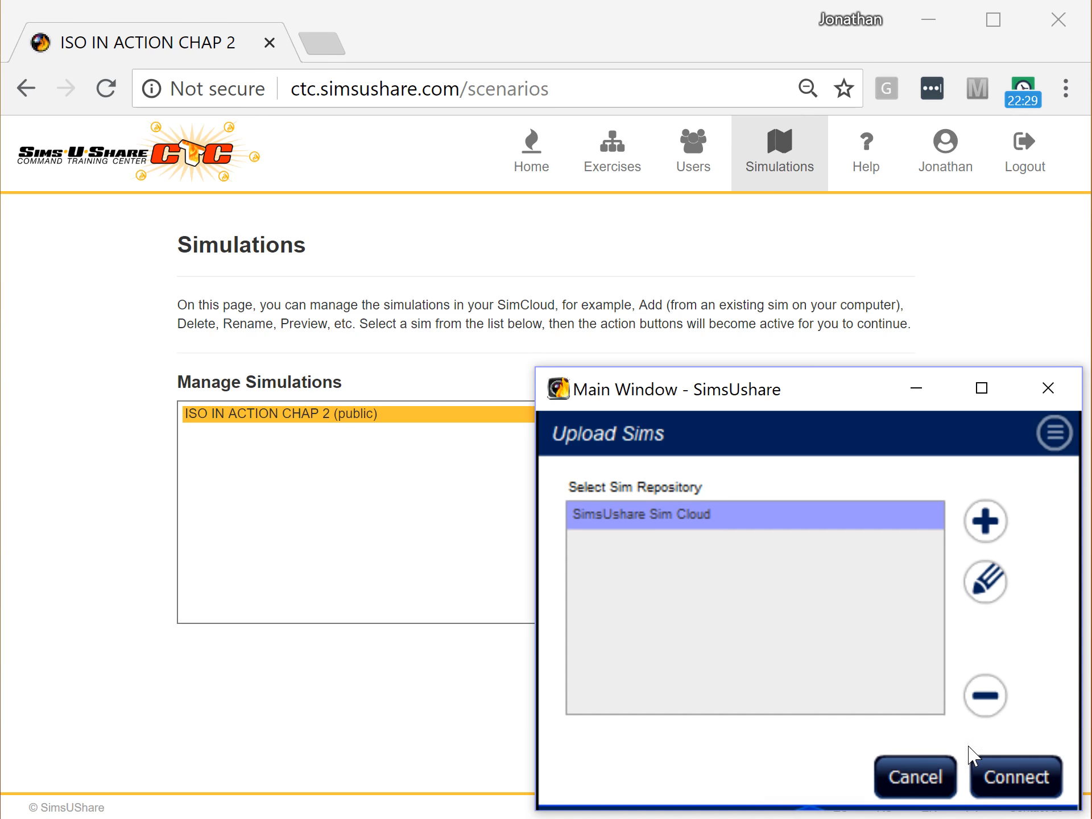
# - Connect to SimsUshare Sim Cloud with the prefilled credentials and confirm it holds ISO IN ACTION CHAP 2
pyautogui.click(994, 778)
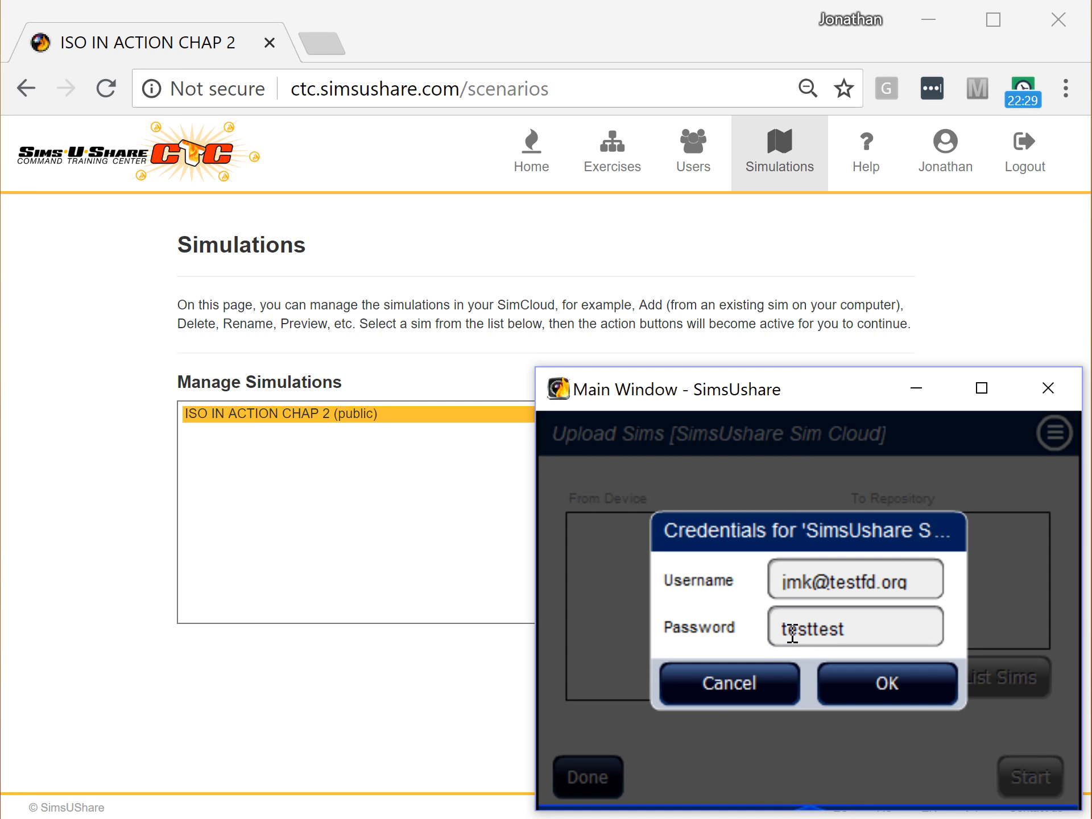
pyautogui.click(903, 688)
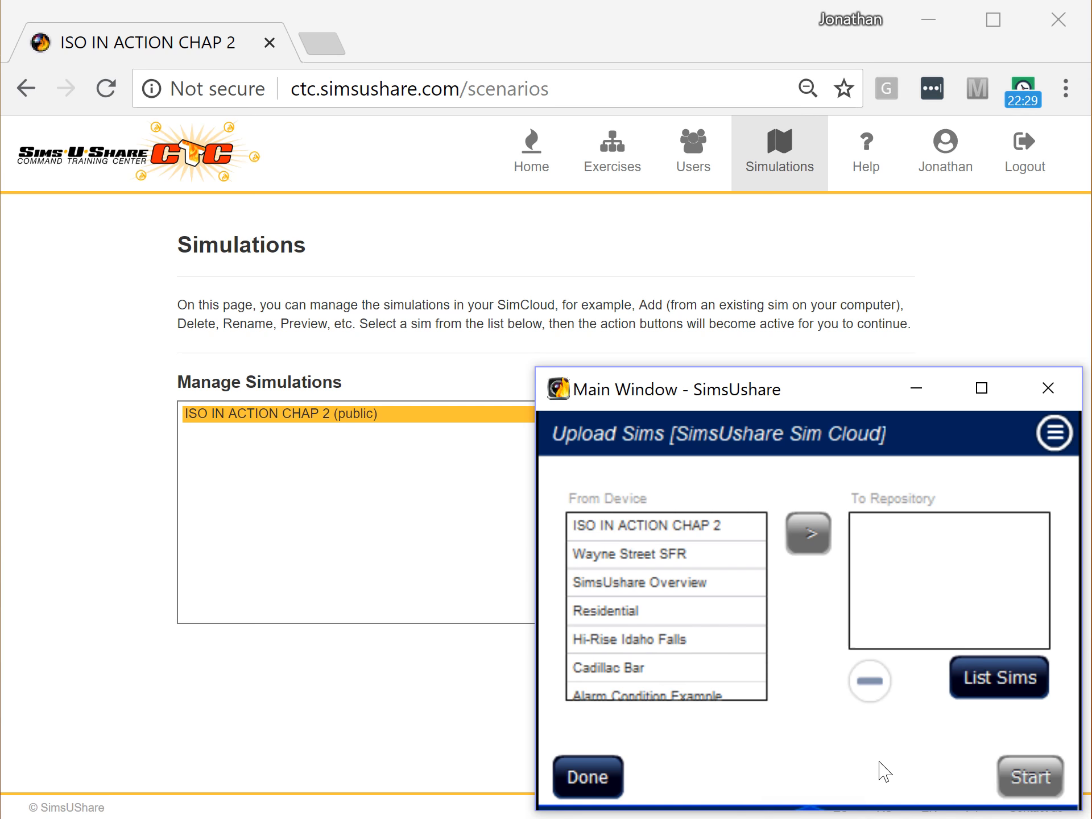
pyautogui.scroll(-2, 670, 653)
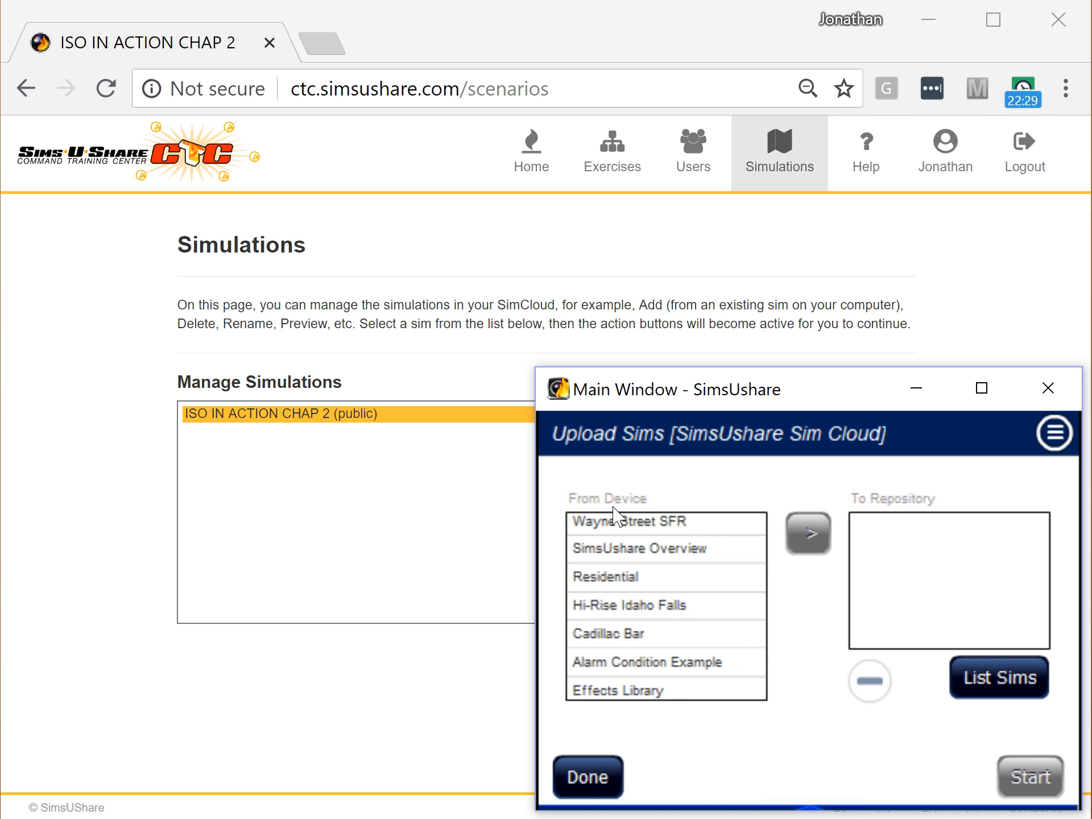
pyautogui.scroll(2, 626, 586)
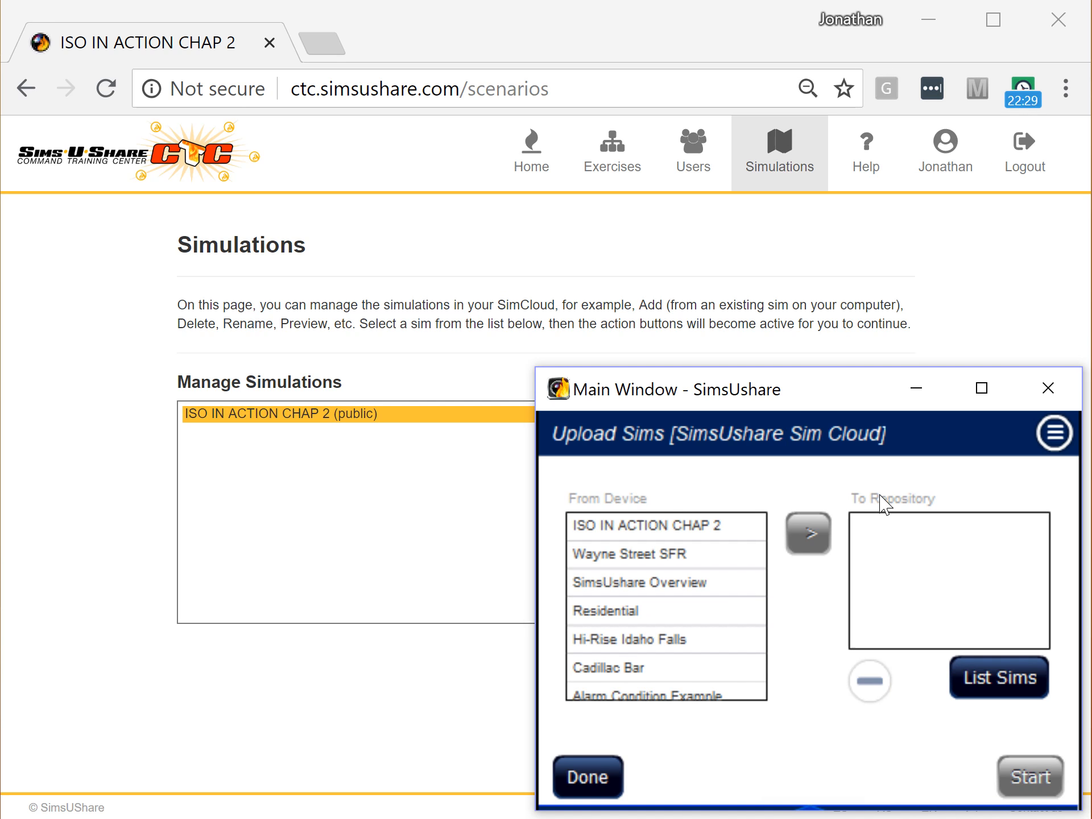
pyautogui.click(1000, 678)
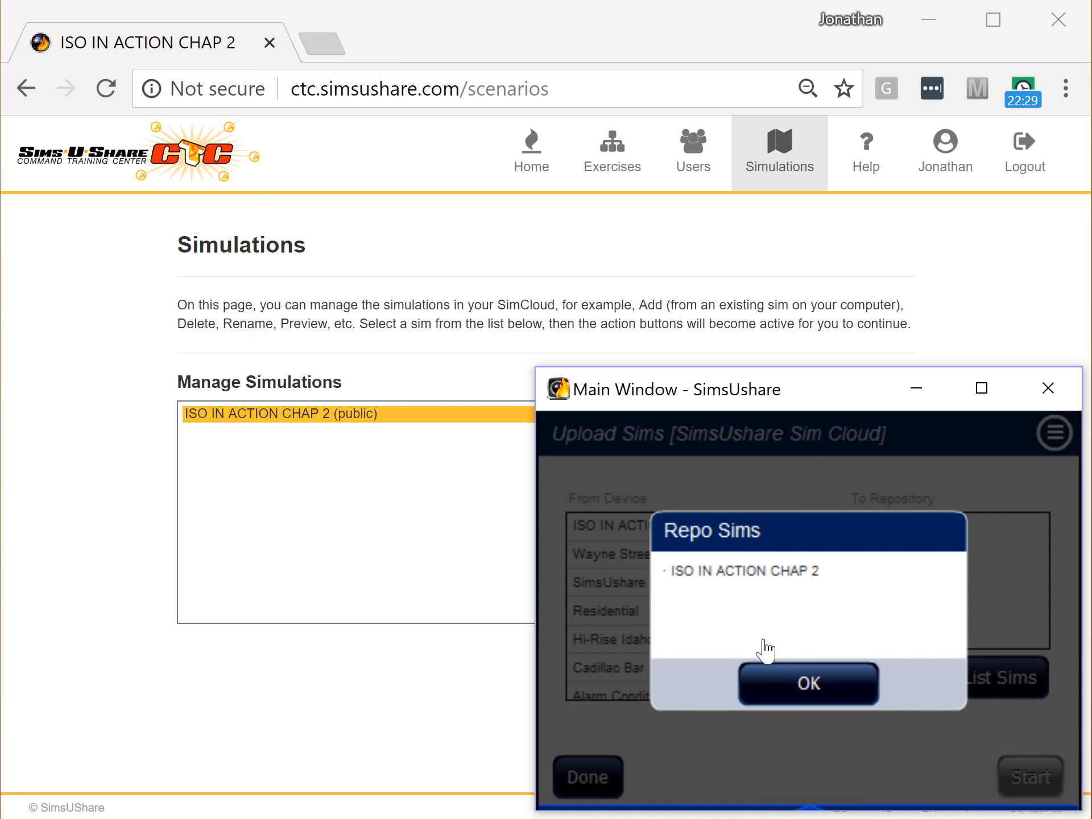
pyautogui.click(800, 691)
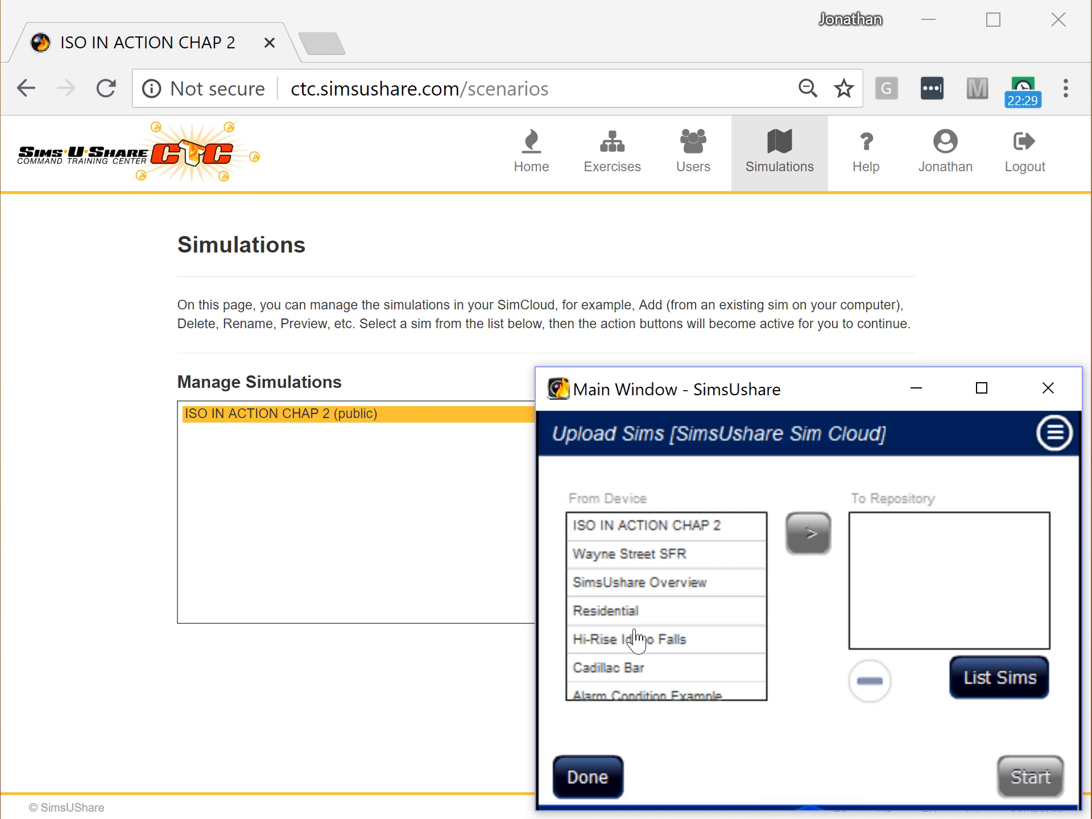
# - Upload Residential to the Sim Cloud, cancelling the duplicate ISO IN ACTION CHAP 2 upload
pyautogui.click(626, 614)
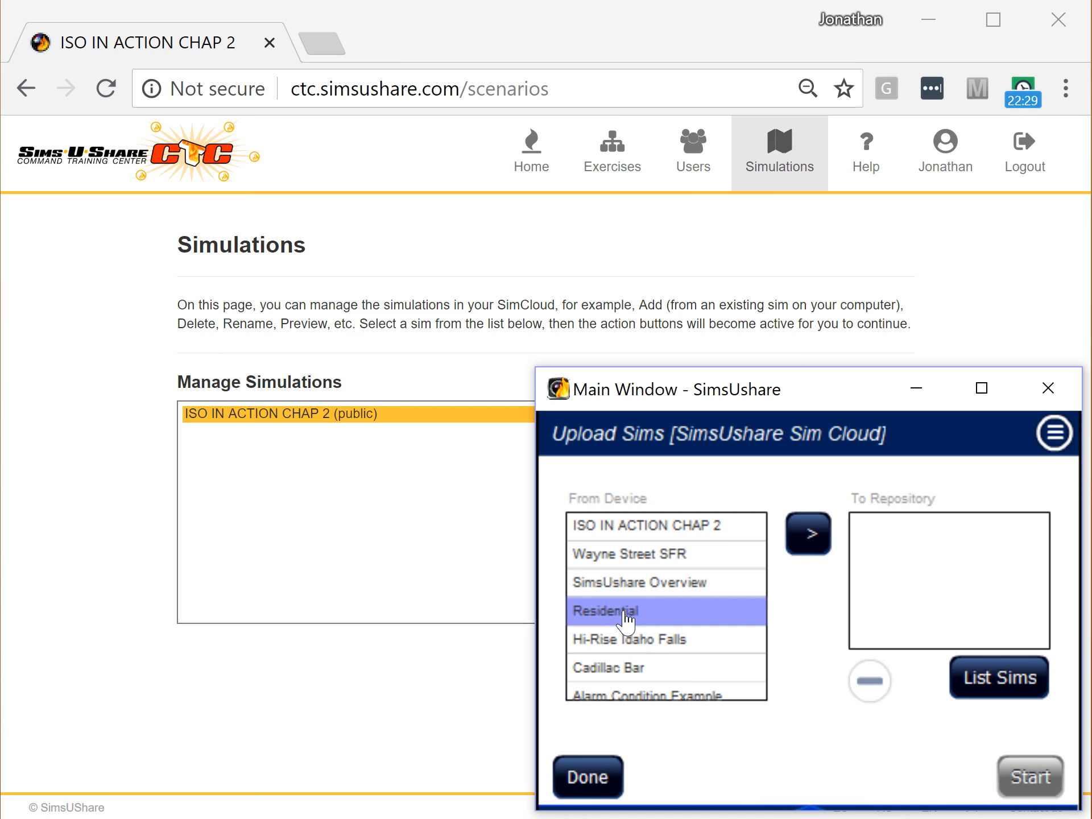
pyautogui.click(819, 543)
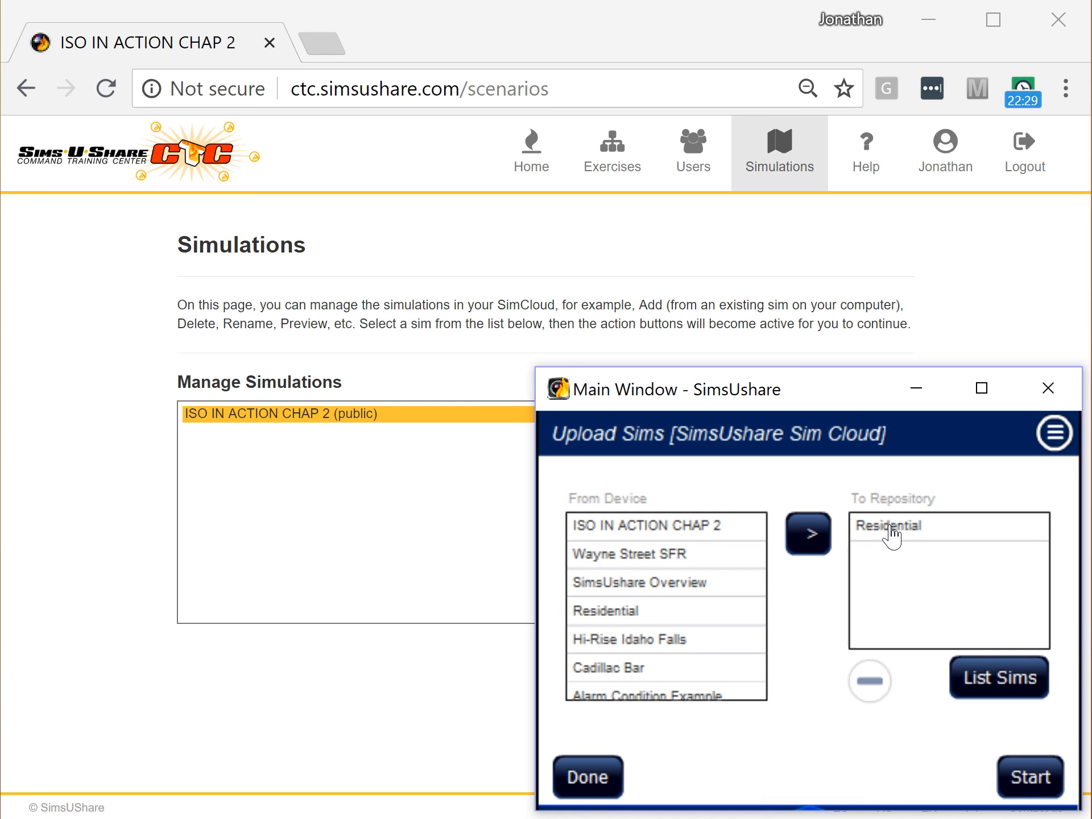
pyautogui.click(666, 530)
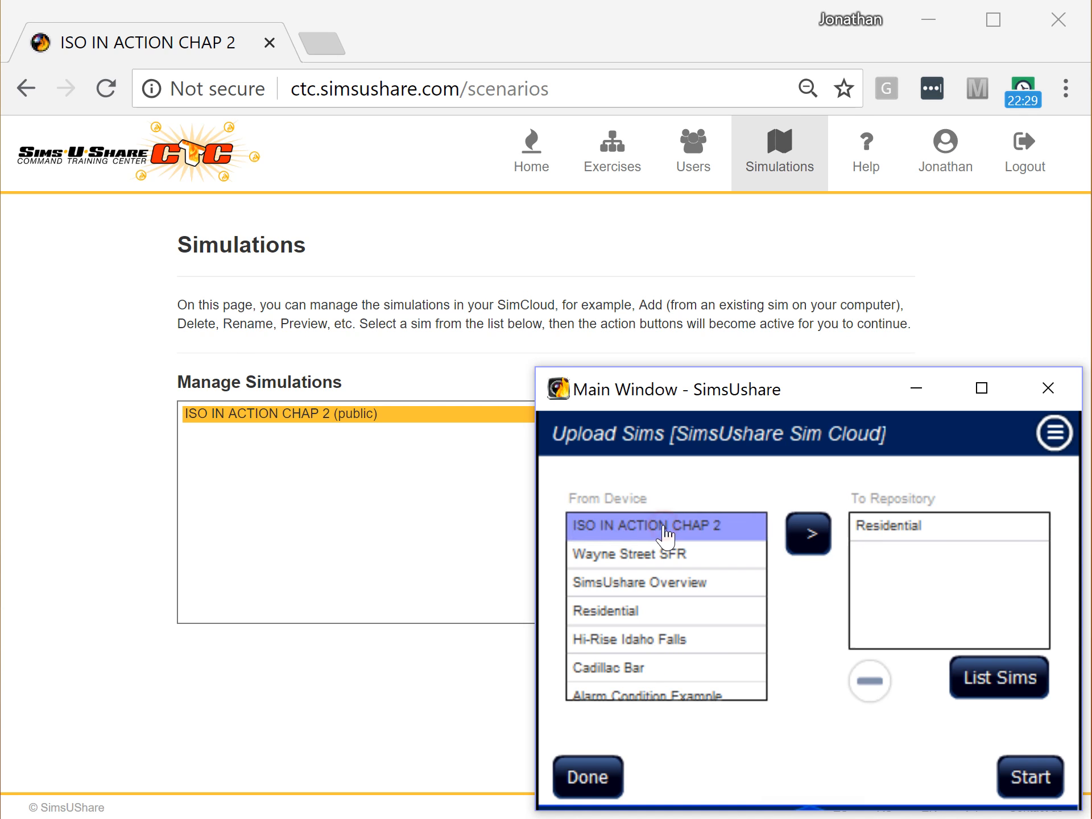
pyautogui.click(806, 542)
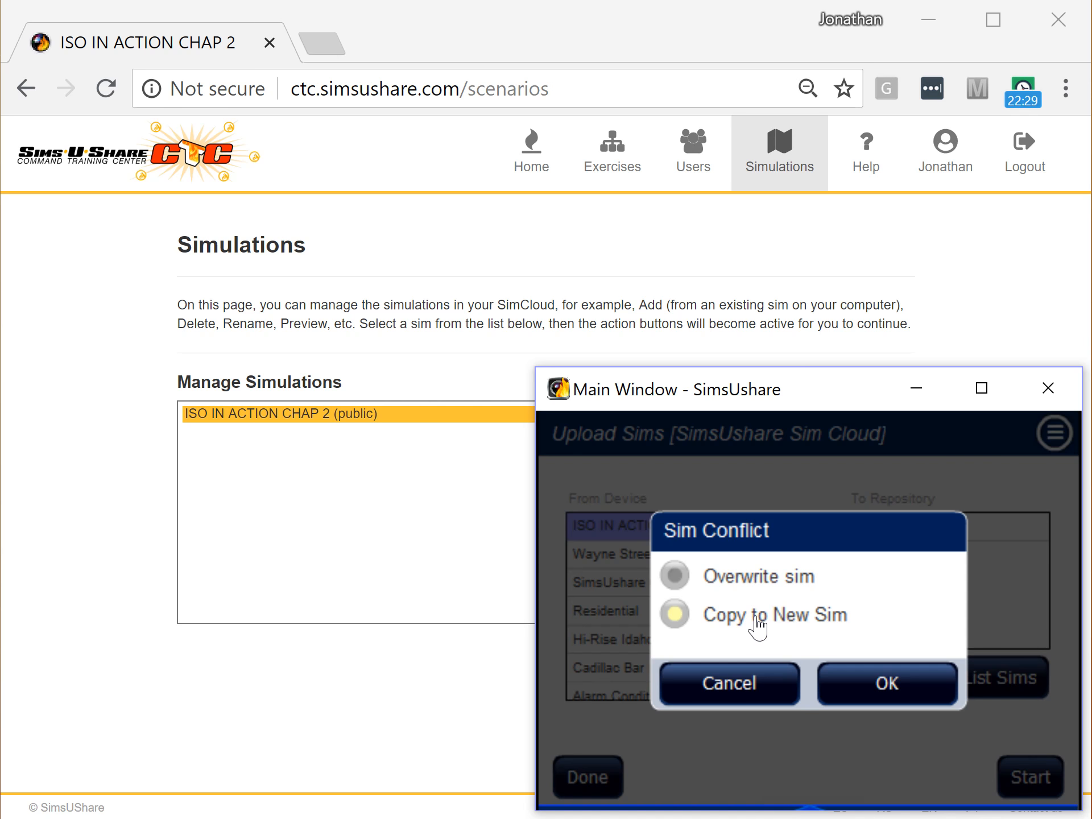
pyautogui.click(734, 680)
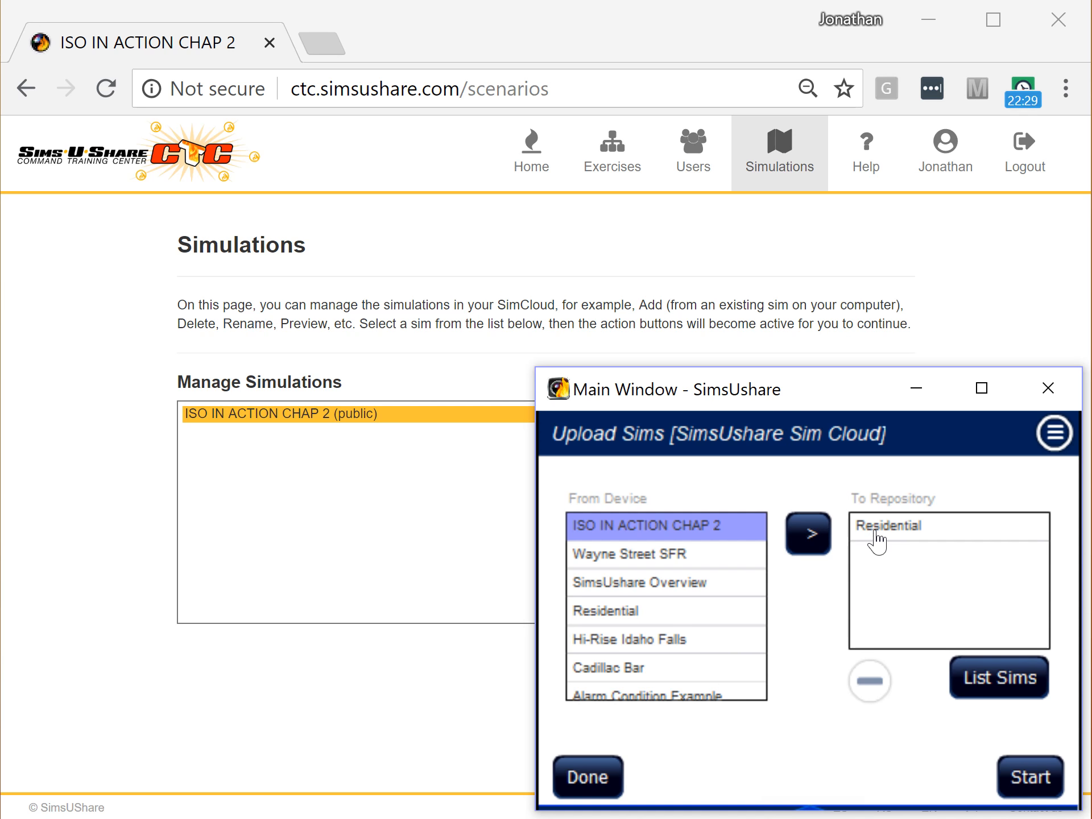
pyautogui.click(1017, 784)
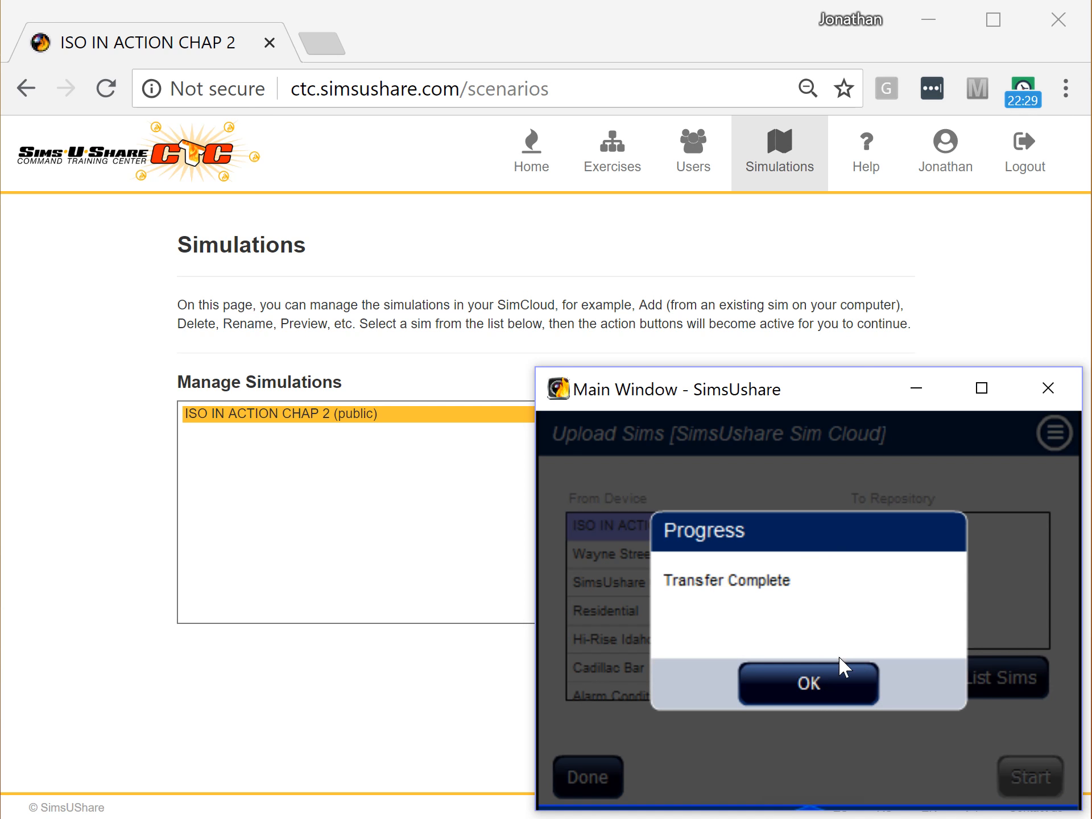
pyautogui.click(829, 686)
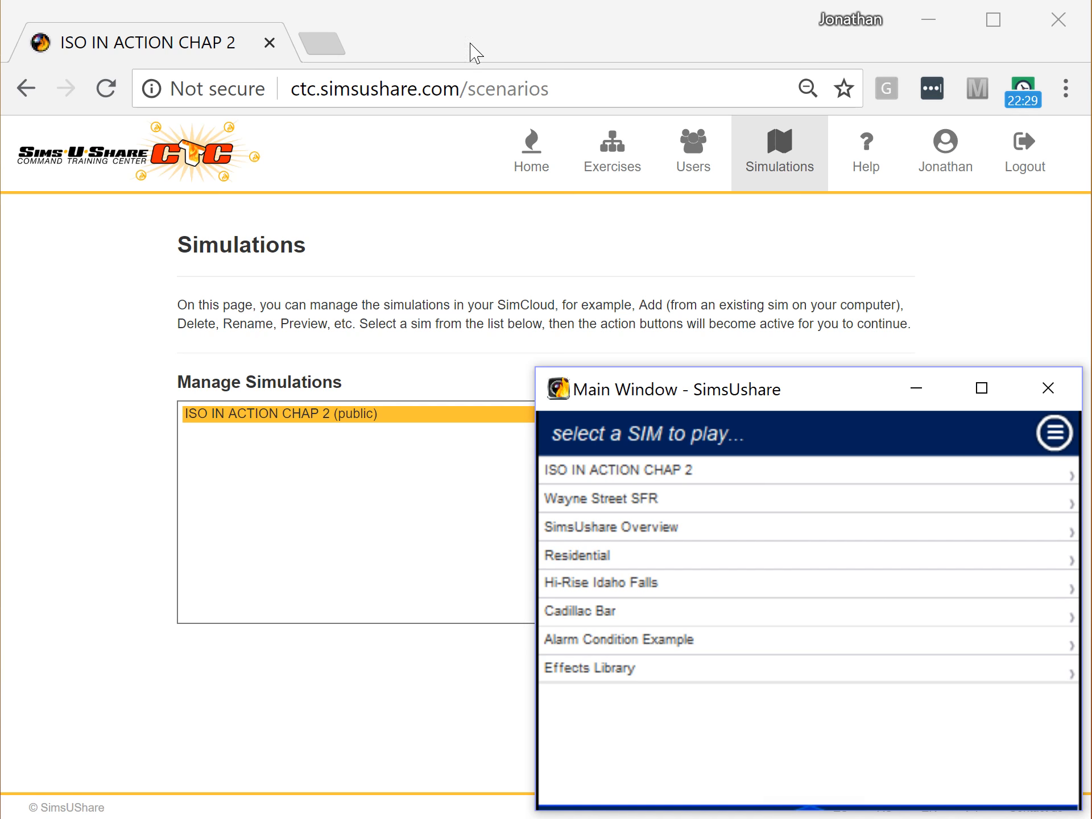
# - Refresh the CTC Simulations list and preview the new Residential (public) simulation
pyautogui.click(452, 20)
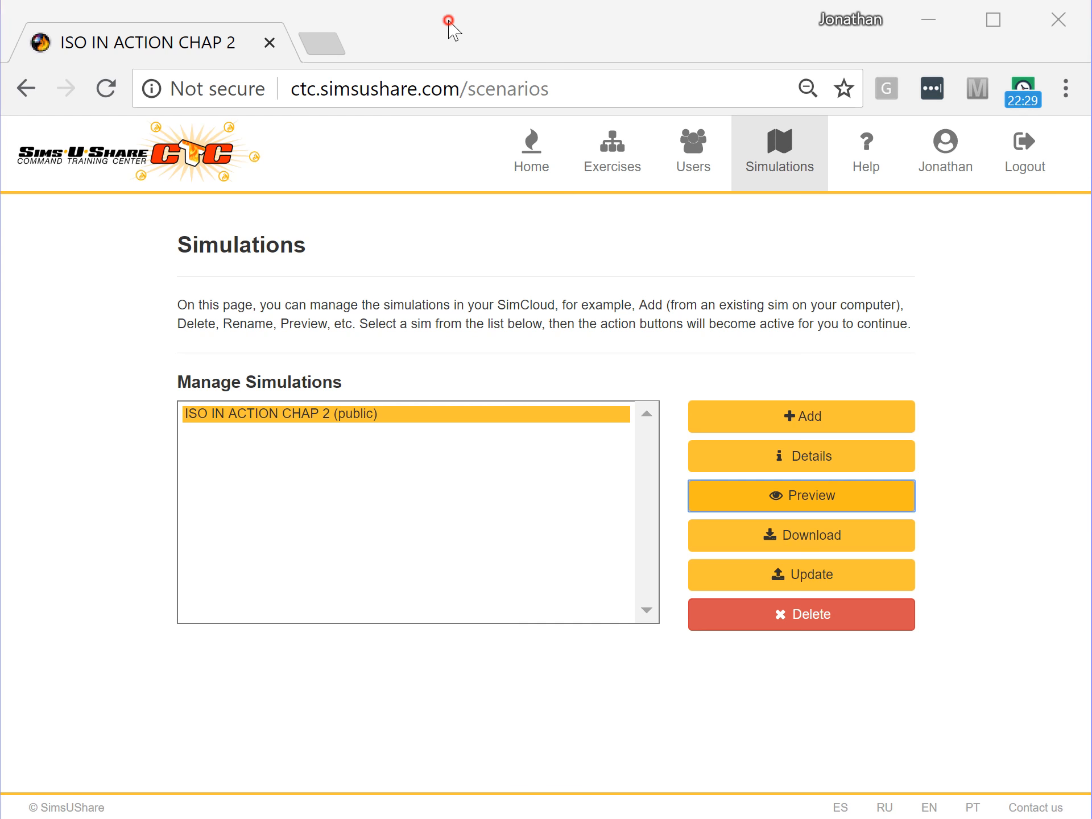
pyautogui.click(694, 165)
pyautogui.click(758, 154)
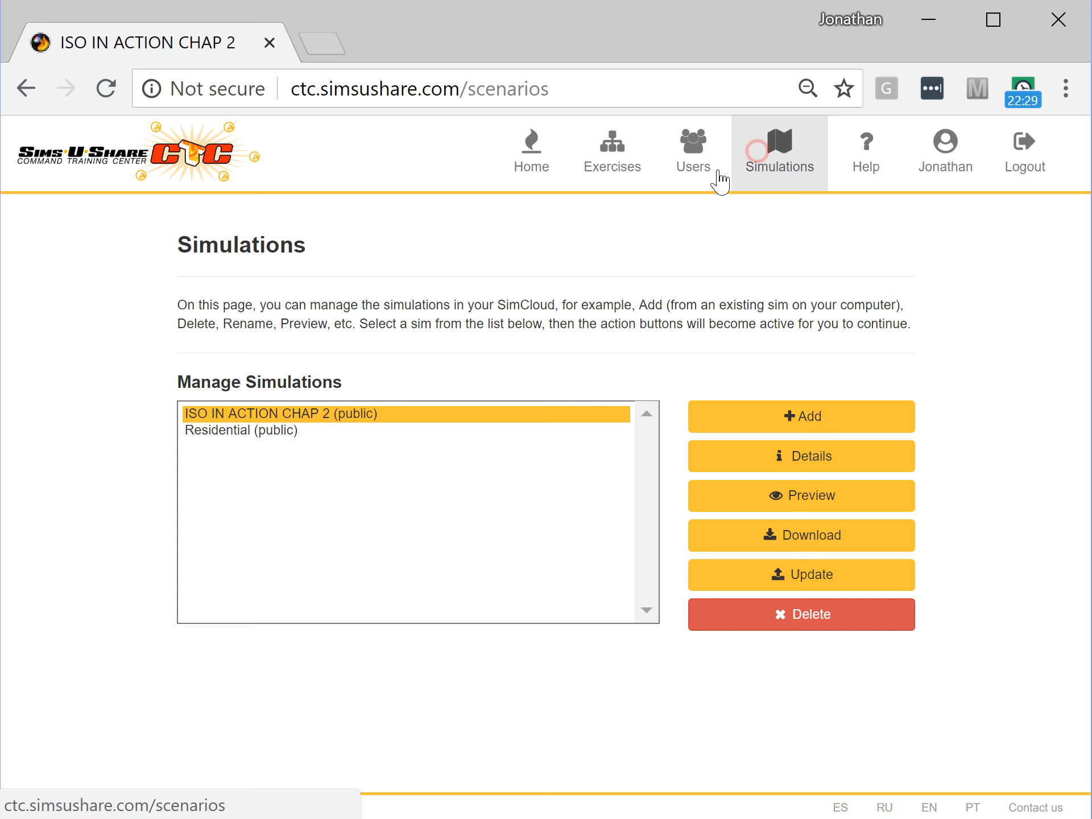
pyautogui.click(244, 434)
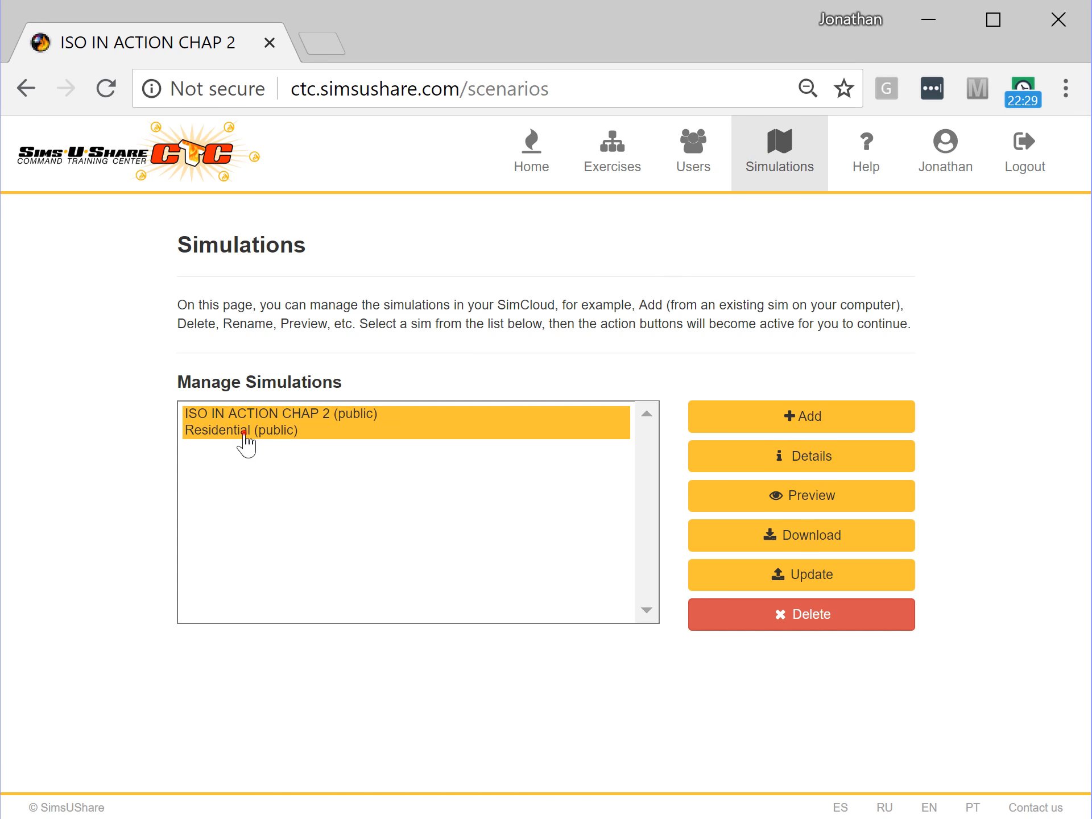
pyautogui.click(739, 496)
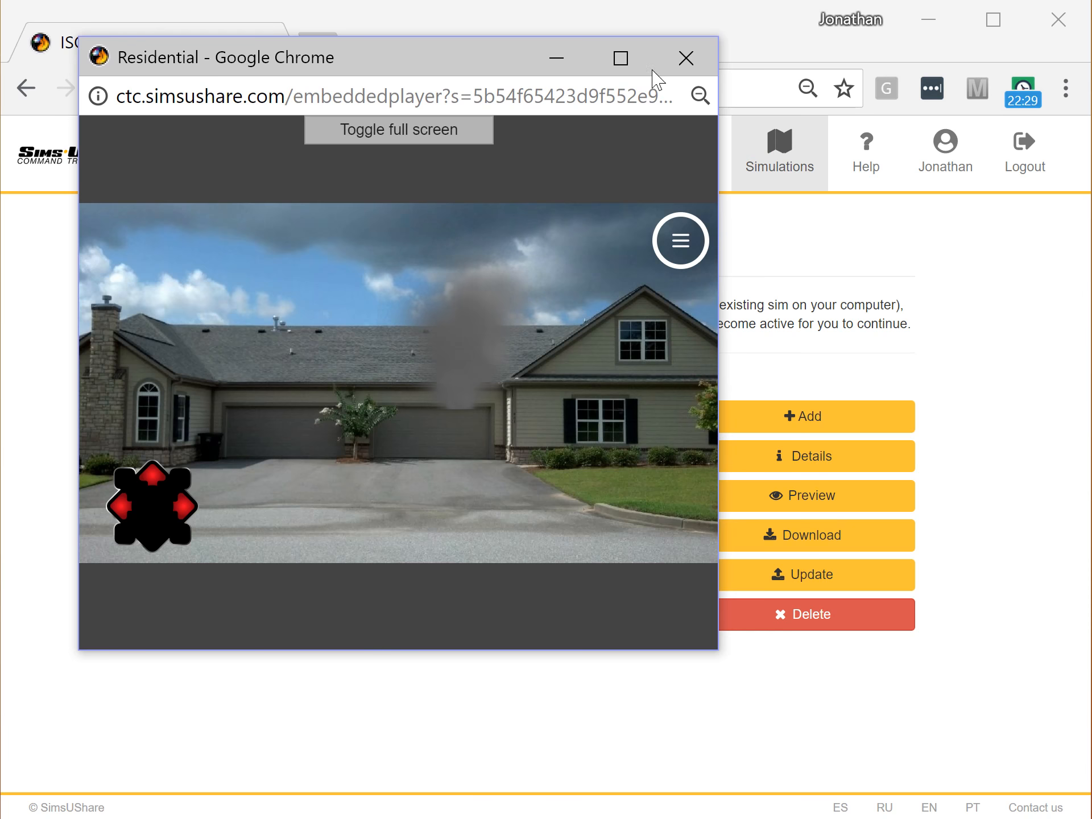
# - Close the Residential preview and go to the empty Exercises page
pyautogui.click(685, 57)
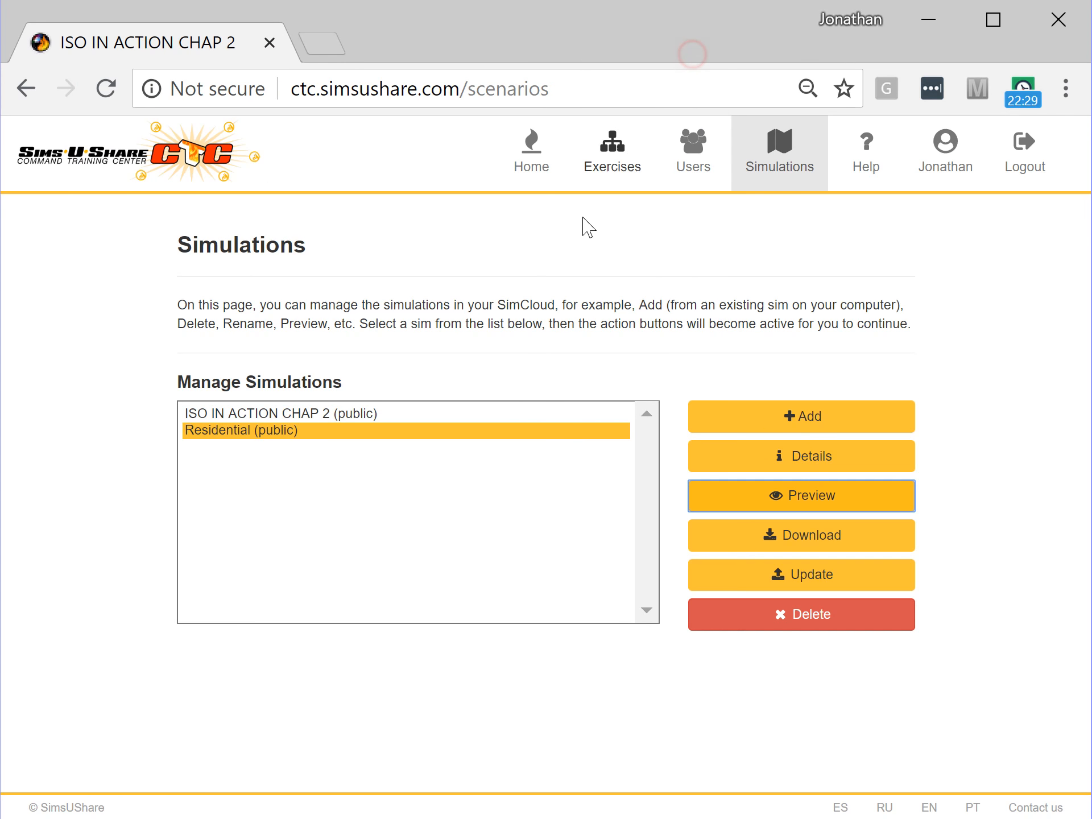
pyautogui.click(617, 177)
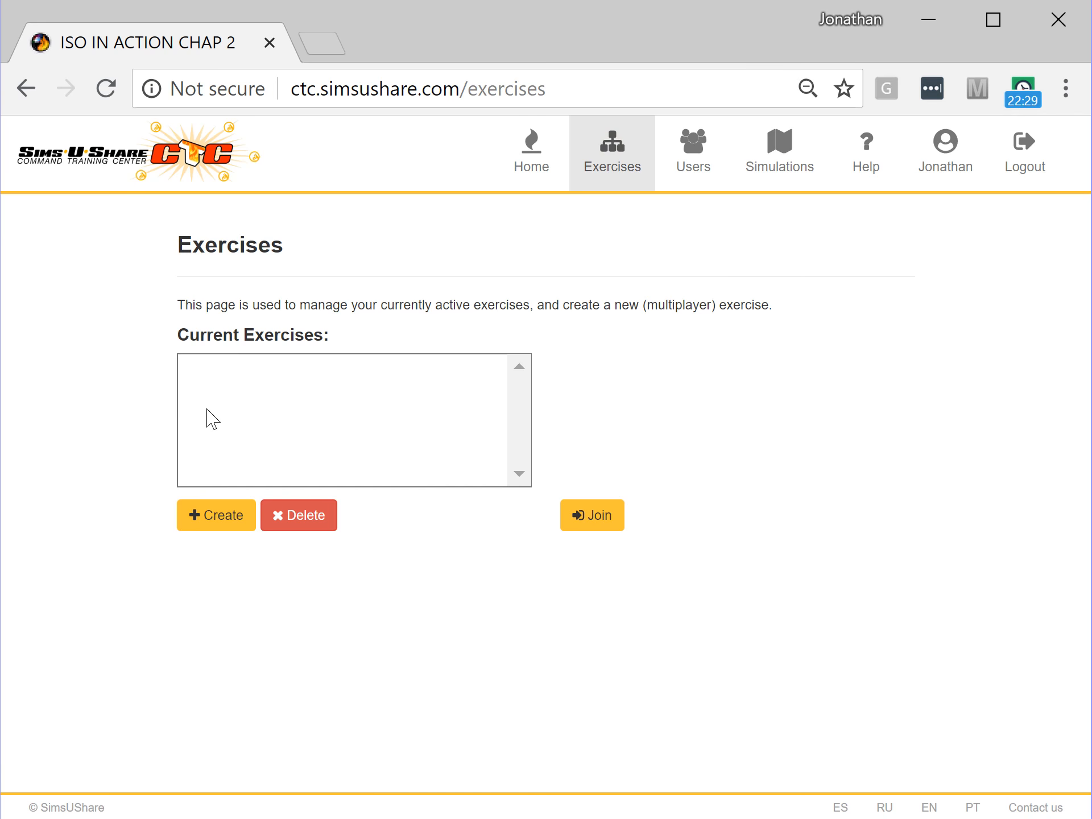
# - Create exercise 'House 1' with a join code, using the ISO IN ACTION CHAP 2 simulation
pyautogui.click(201, 521)
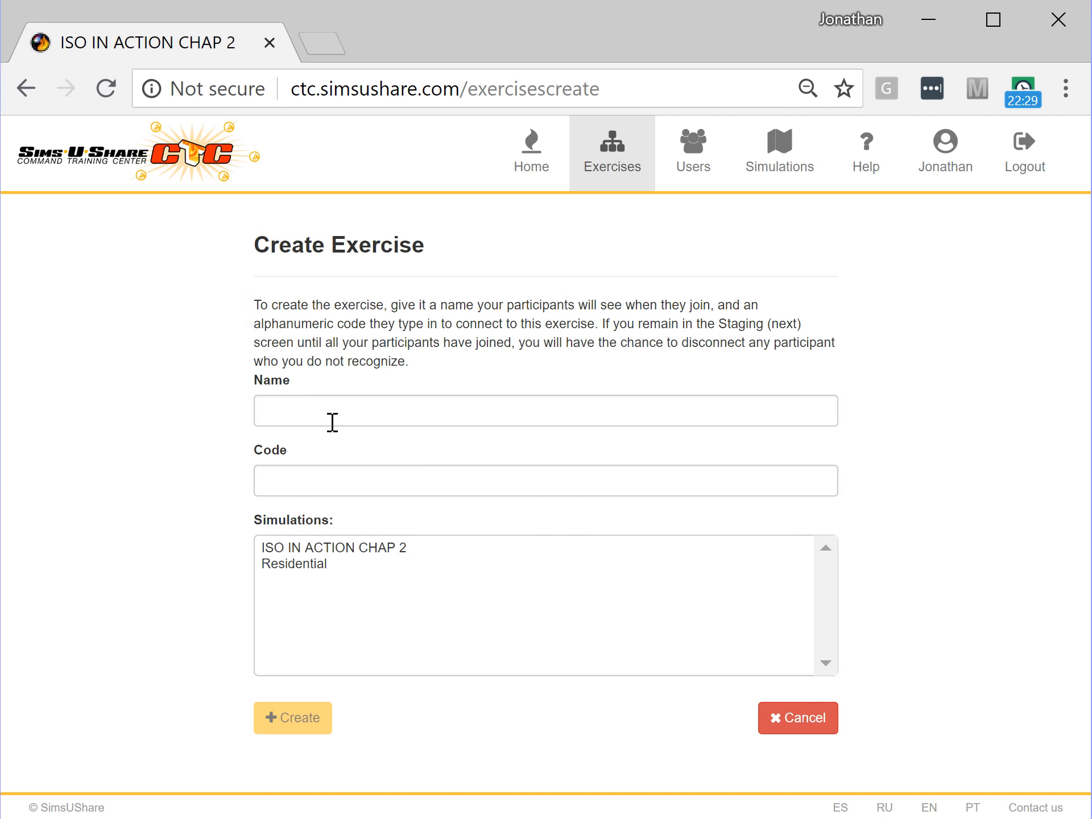
pyautogui.click(336, 412)
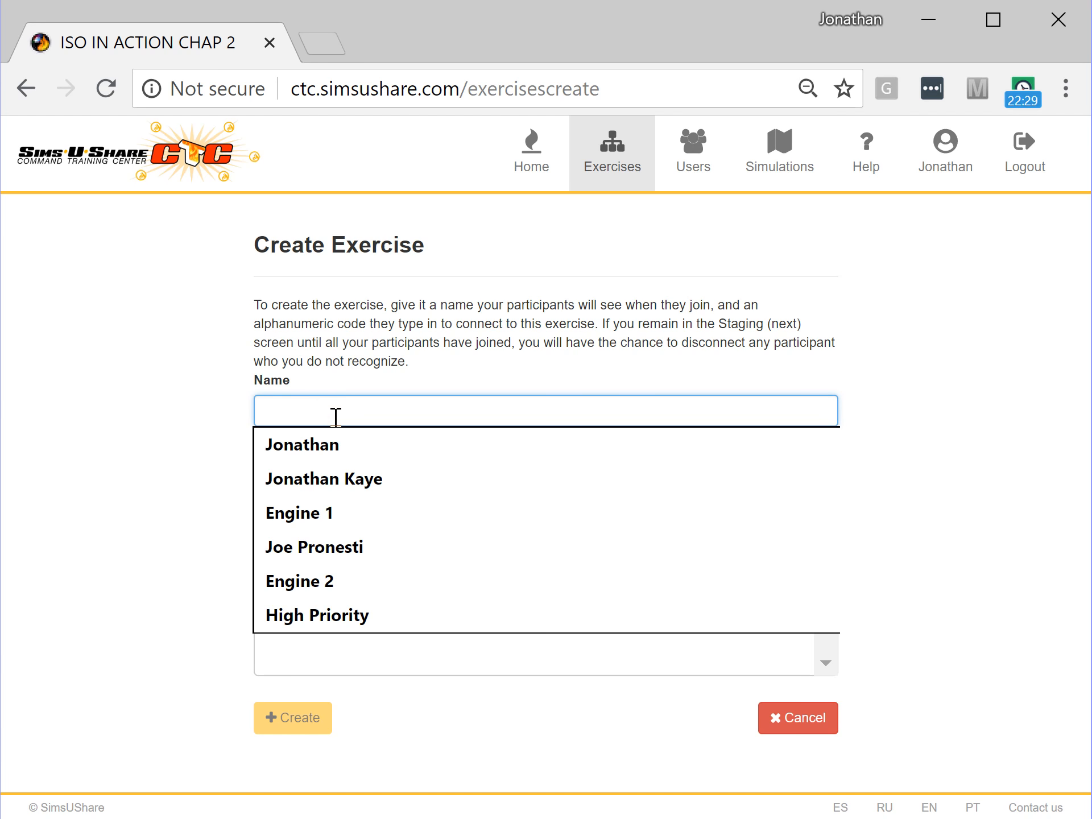
pyautogui.write('House 1')
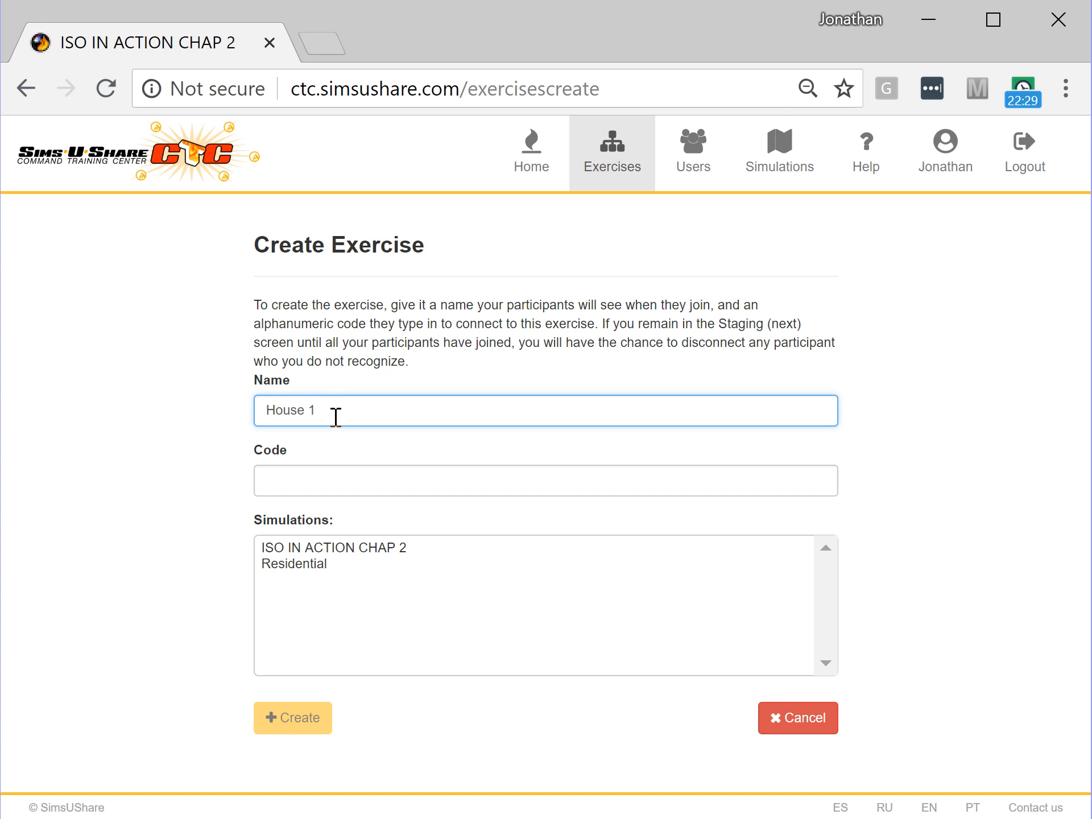
pyautogui.click(307, 481)
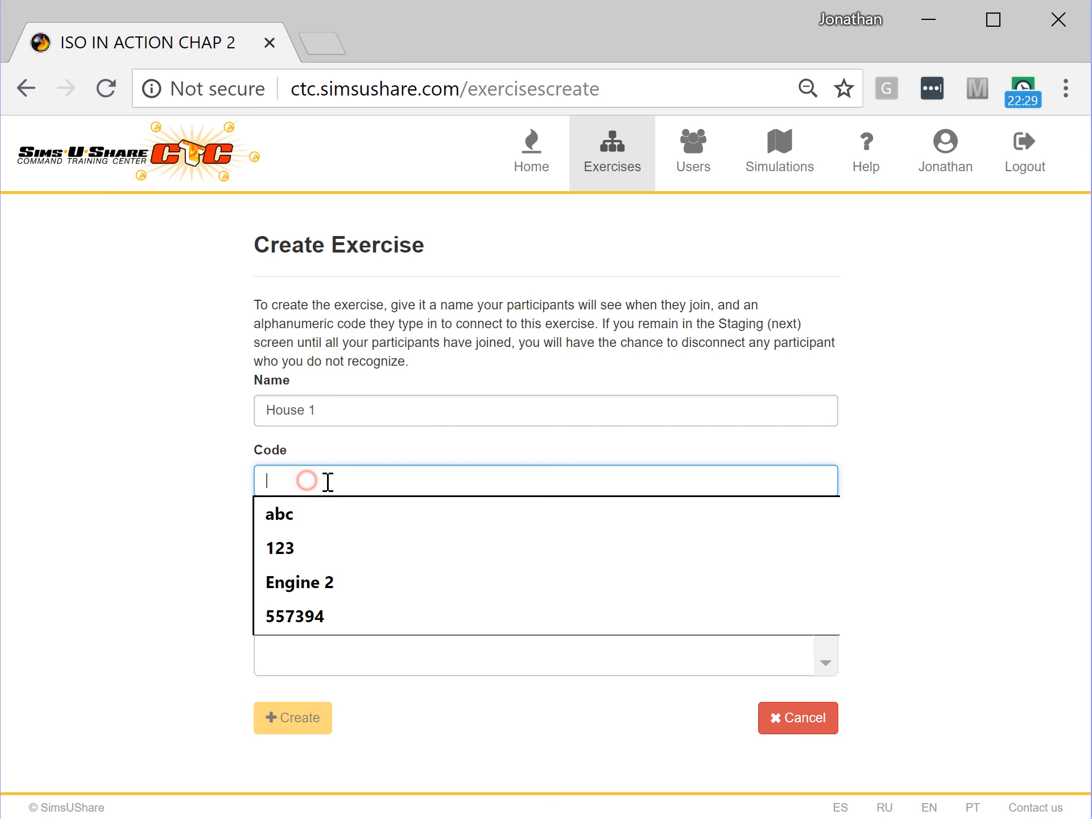
pyautogui.write('house1')
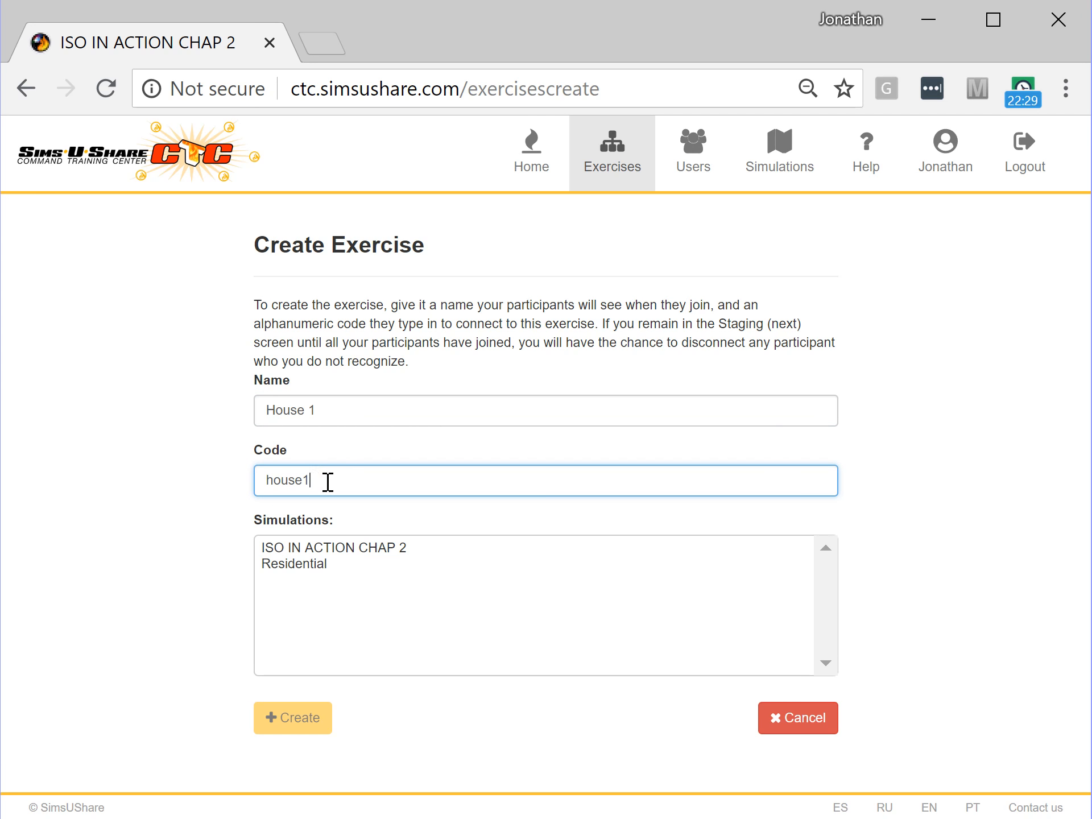
pyautogui.click(317, 546)
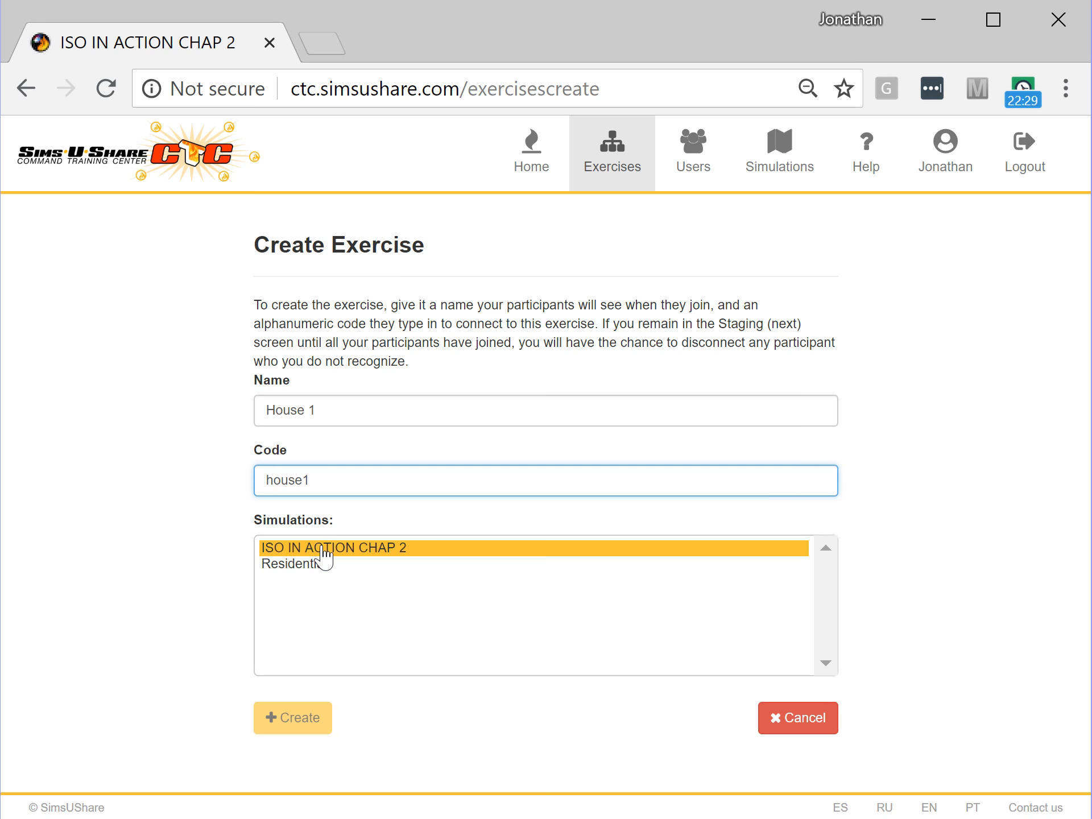
pyautogui.click(362, 553)
pyautogui.click(292, 716)
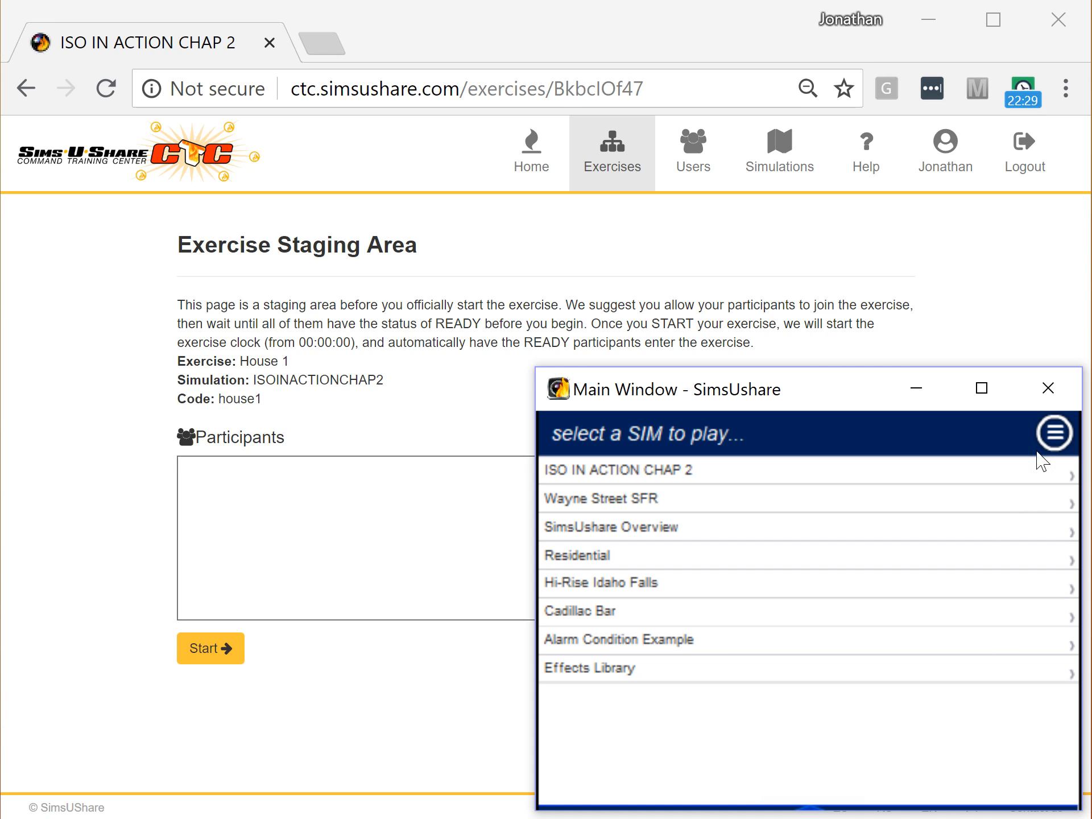
# - Switch the SimsUshare app into multiplayer CTC mode from its sims list
pyautogui.click(1053, 430)
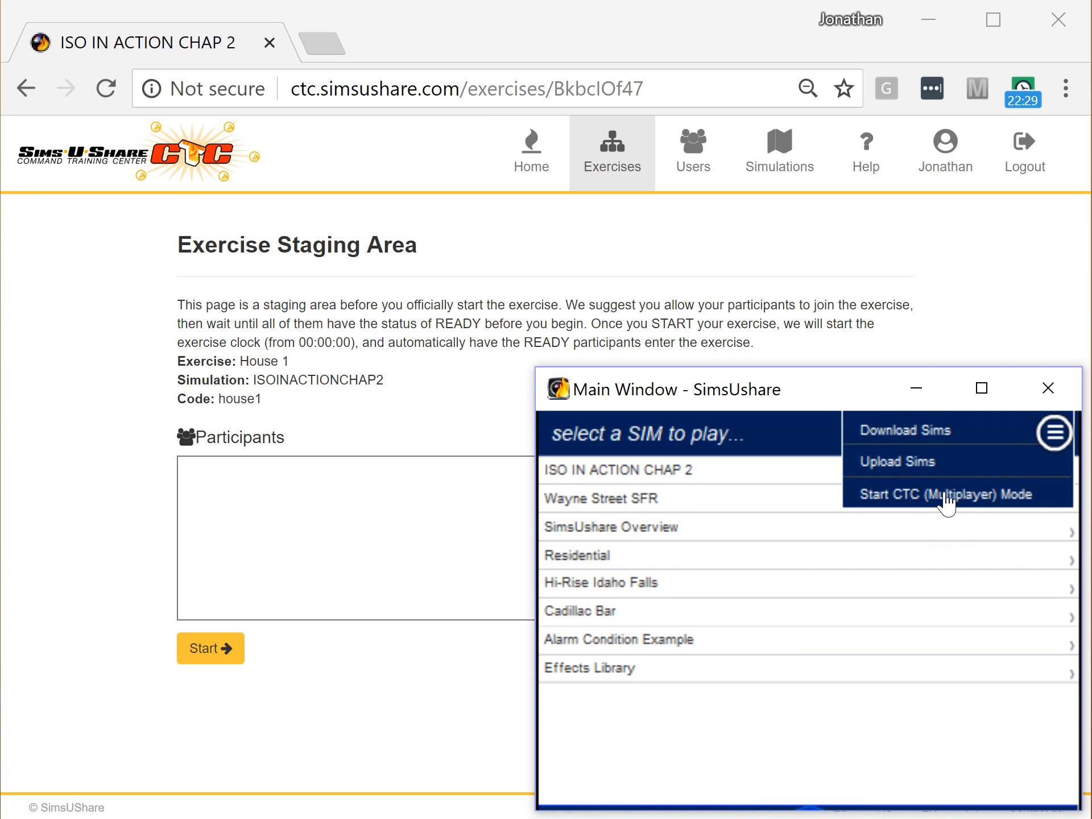
pyautogui.click(878, 386)
pyautogui.click(793, 580)
pyautogui.click(794, 626)
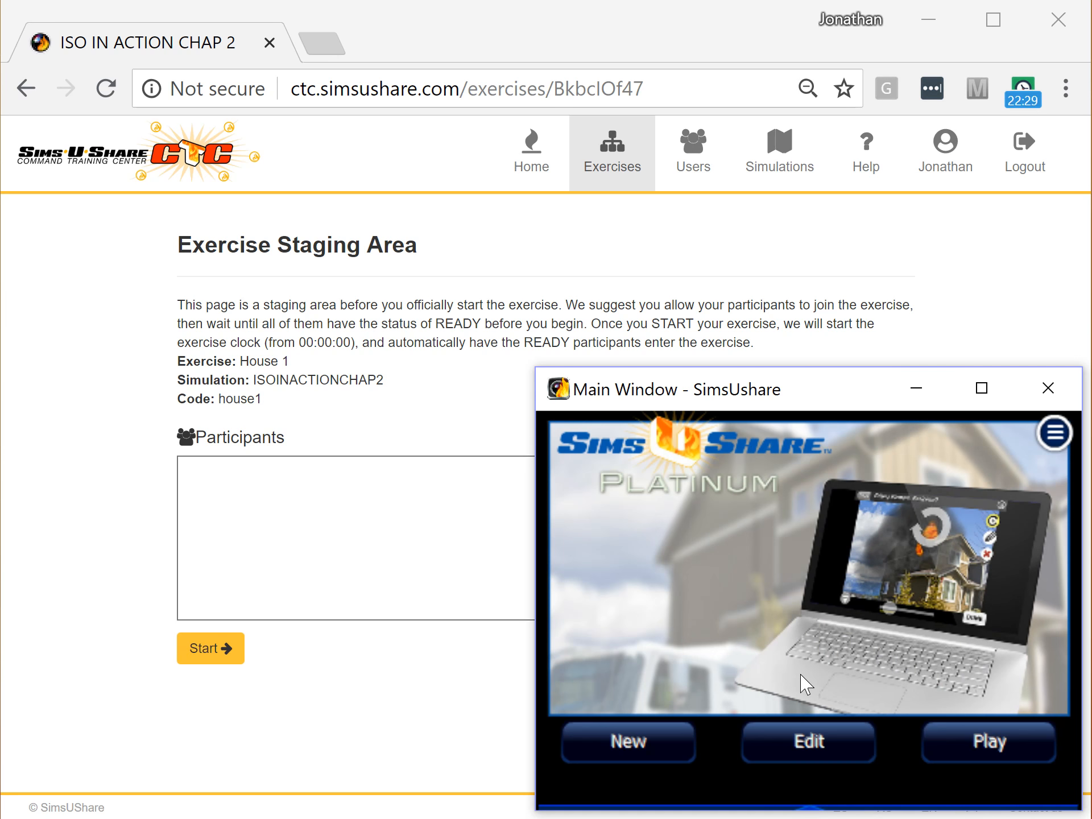
pyautogui.click(960, 744)
pyautogui.click(1045, 440)
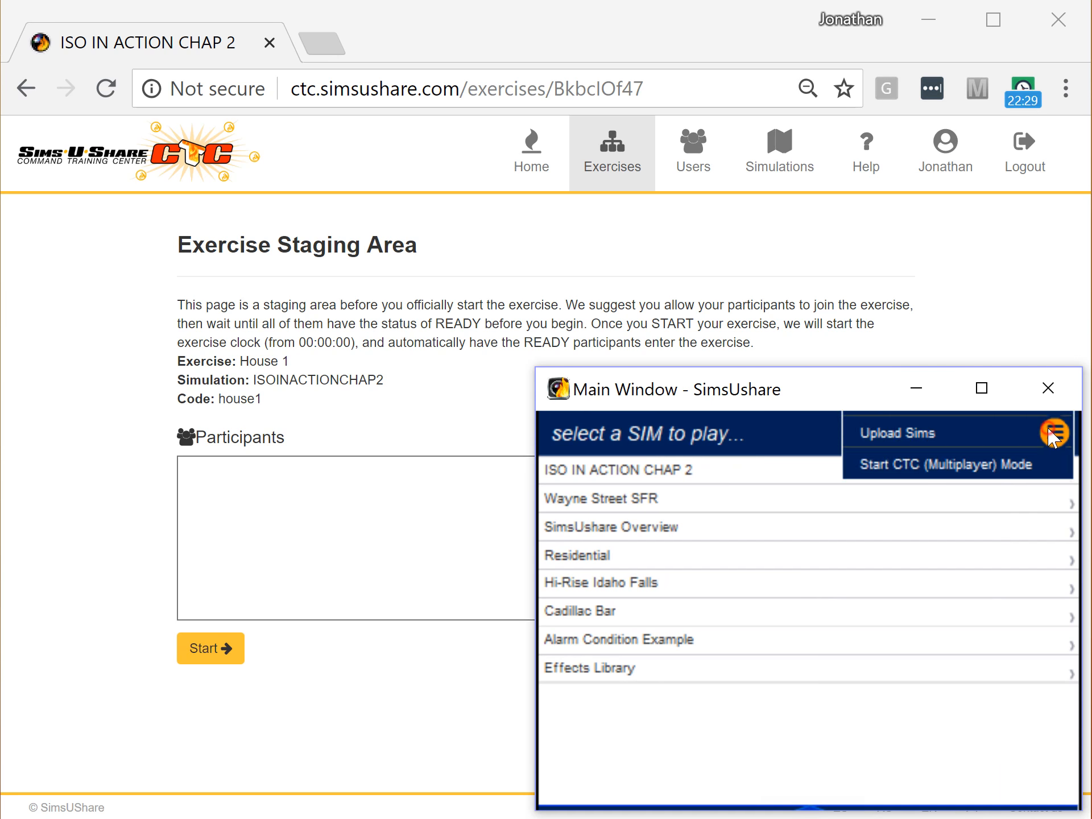
pyautogui.click(941, 496)
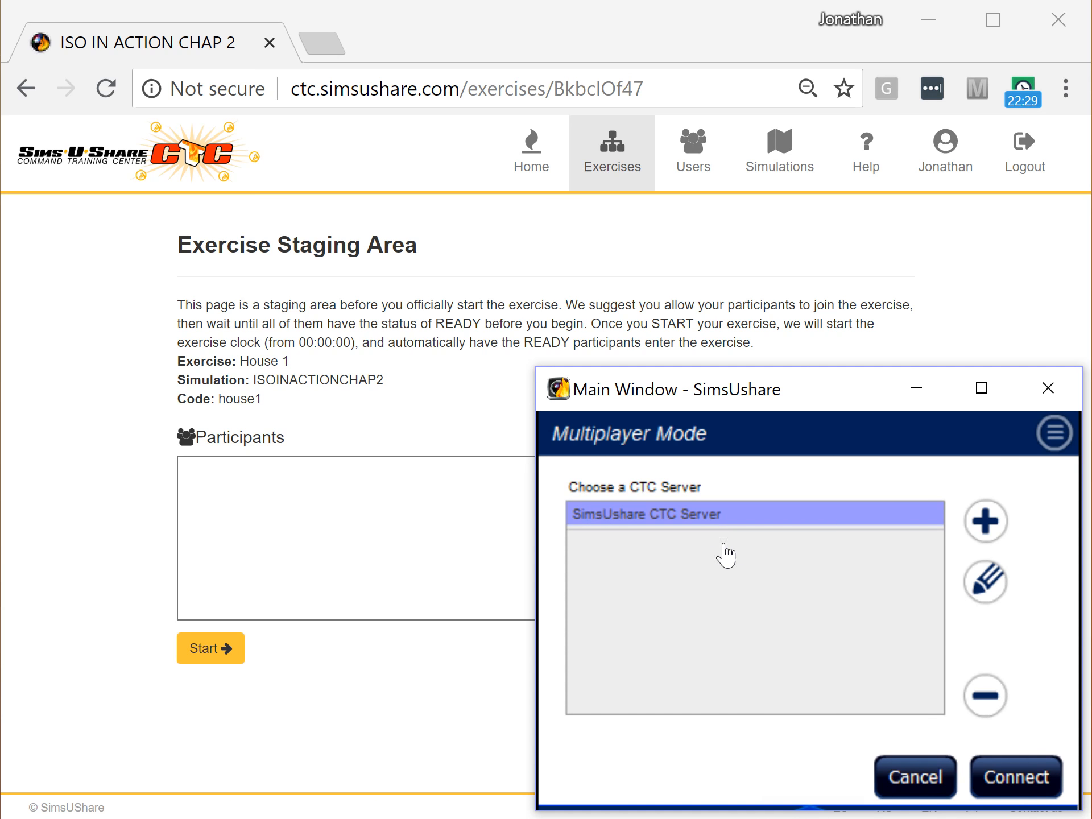
# - Join House 1 as Engine 1 using the exercise join code and check it shows READY
pyautogui.click(1028, 782)
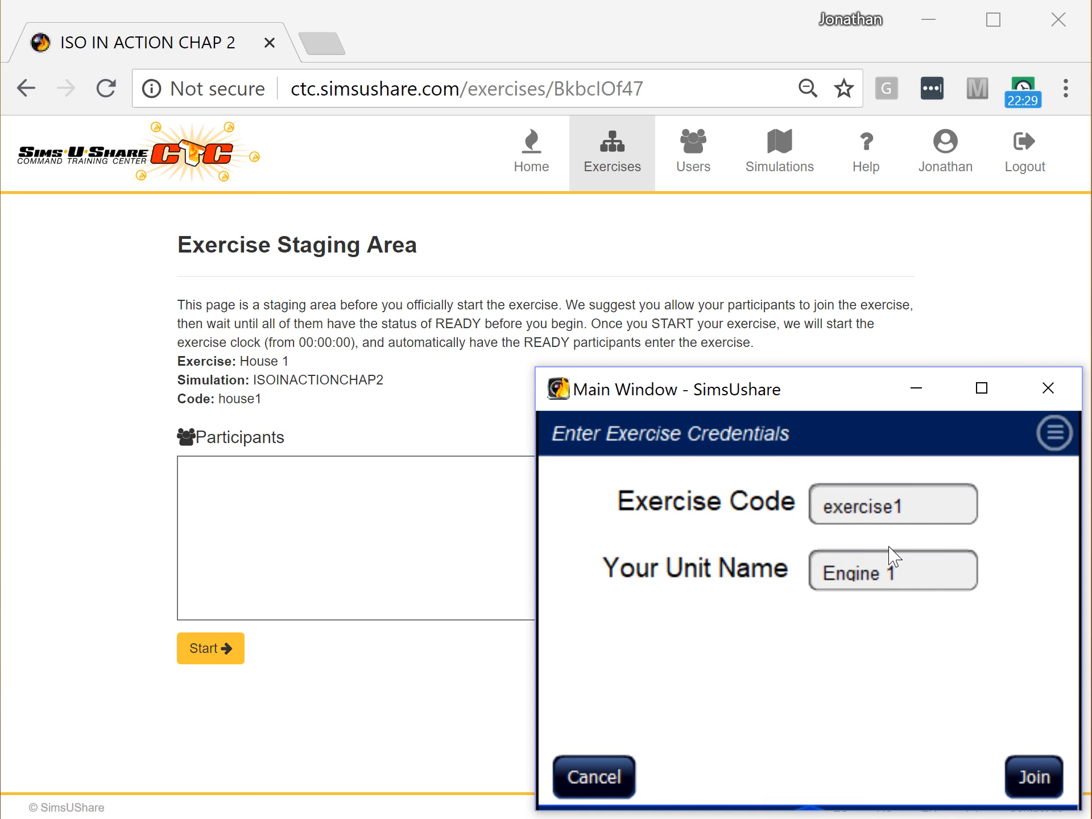
pyautogui.click(909, 508)
pyautogui.write('house1')
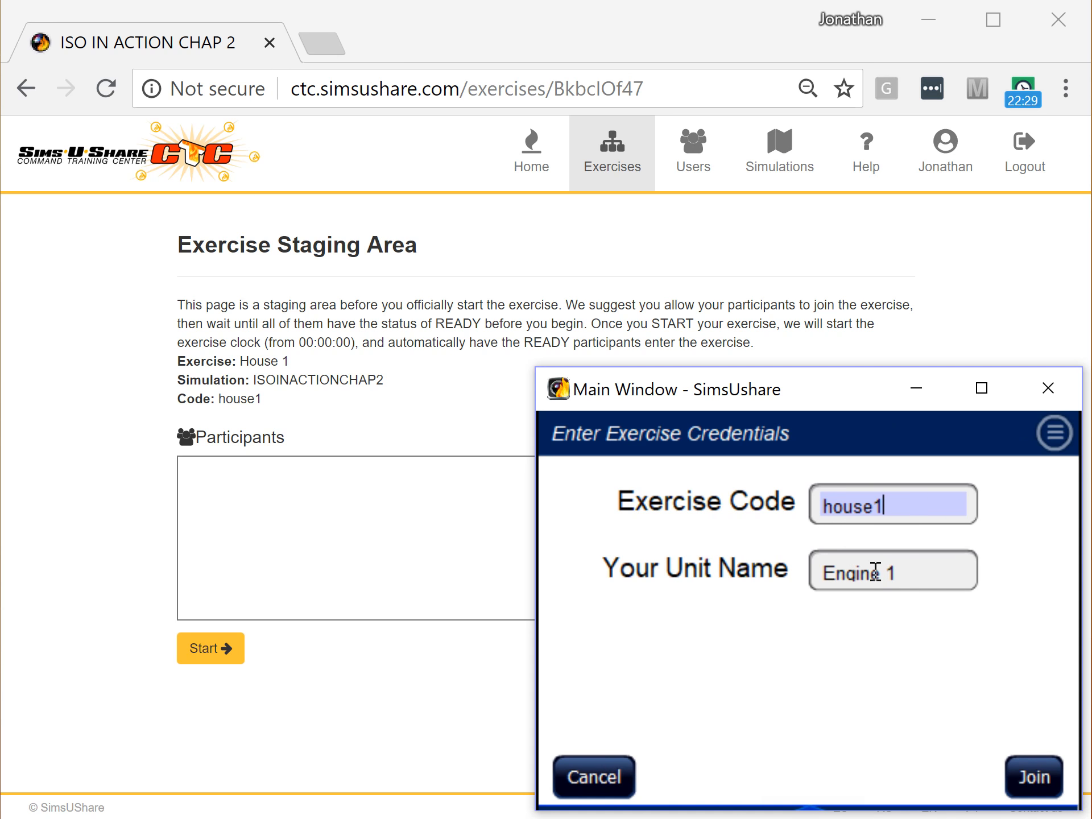
pyautogui.click(1044, 780)
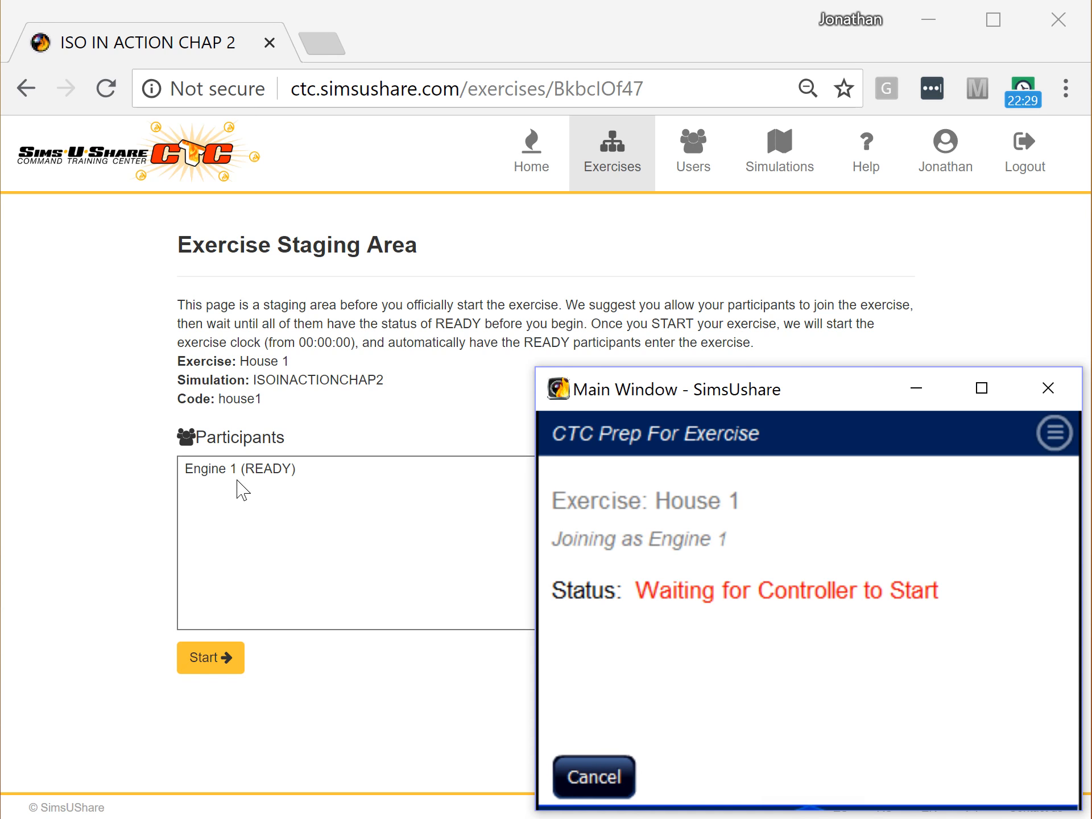
pyautogui.click(85, 333)
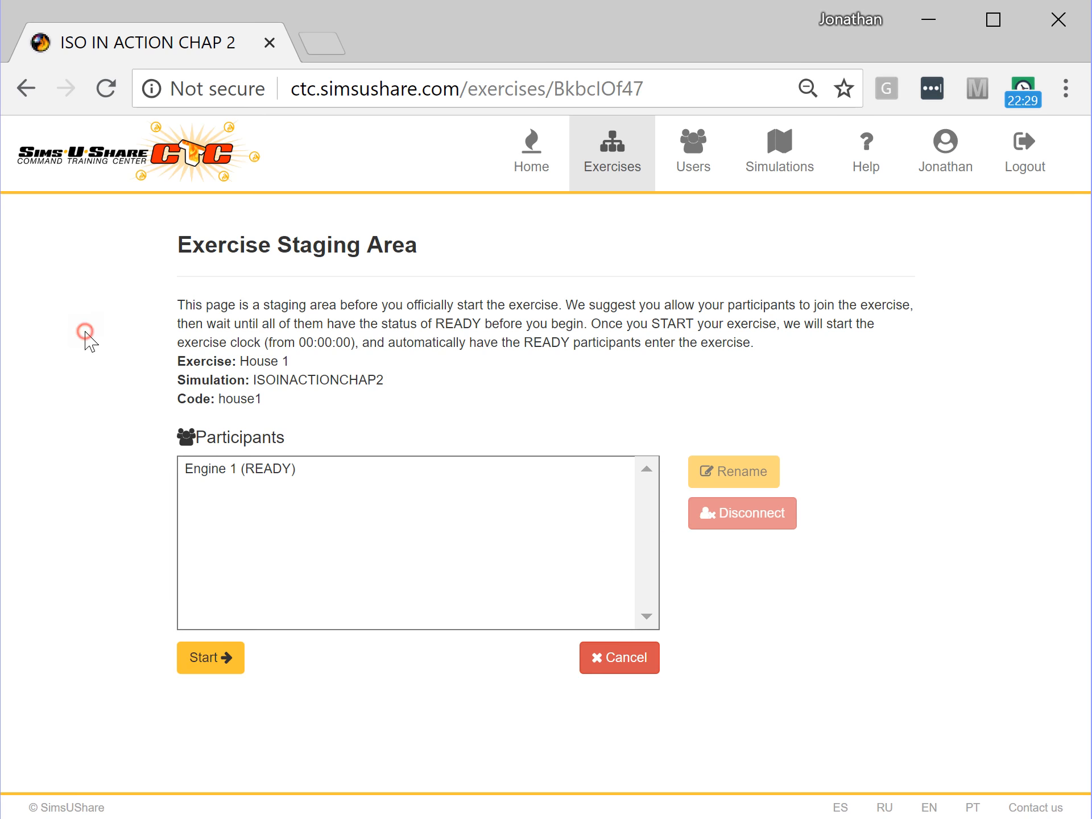
# - Select the Engine 1 participant and briefly check the simulator's window options
pyautogui.click(231, 472)
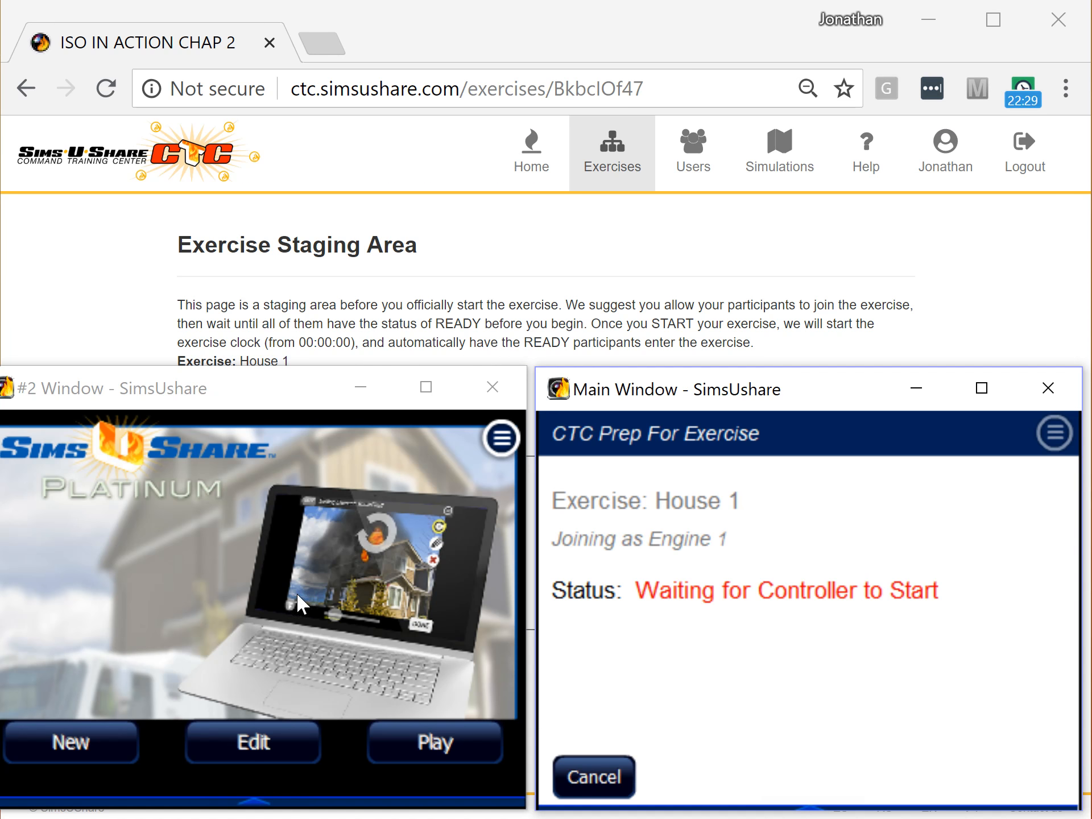
pyautogui.click(816, 805)
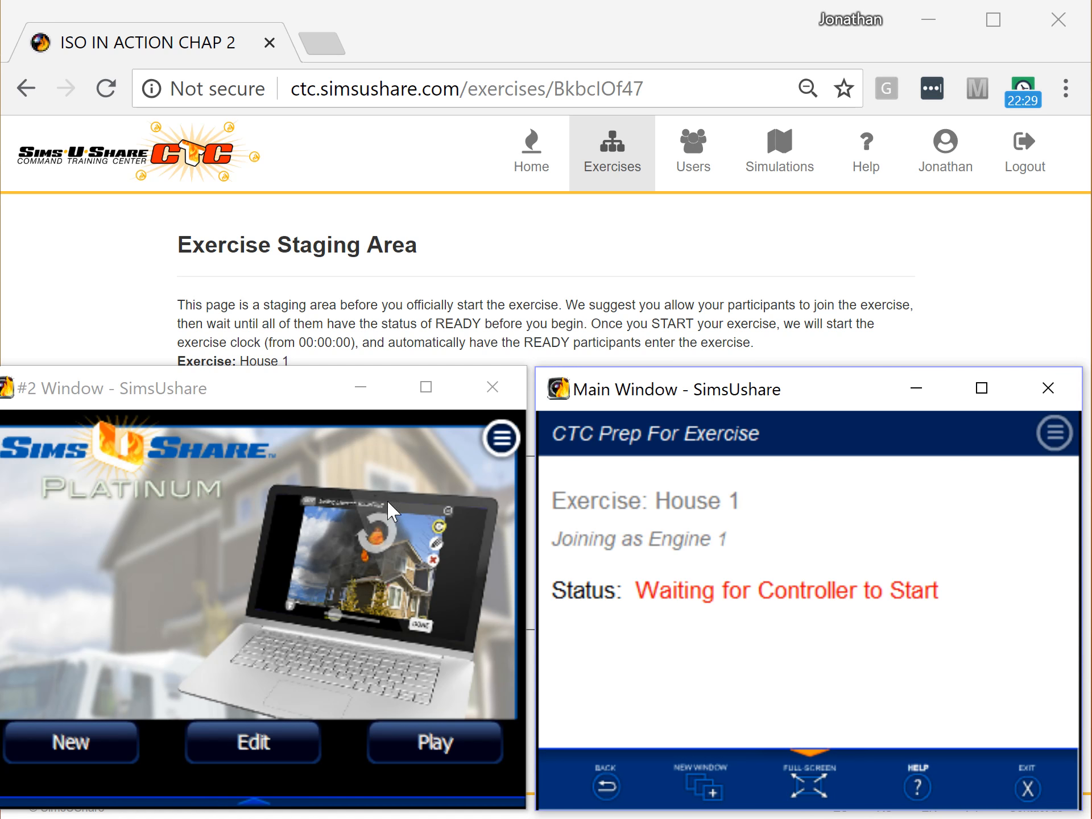
pyautogui.click(802, 757)
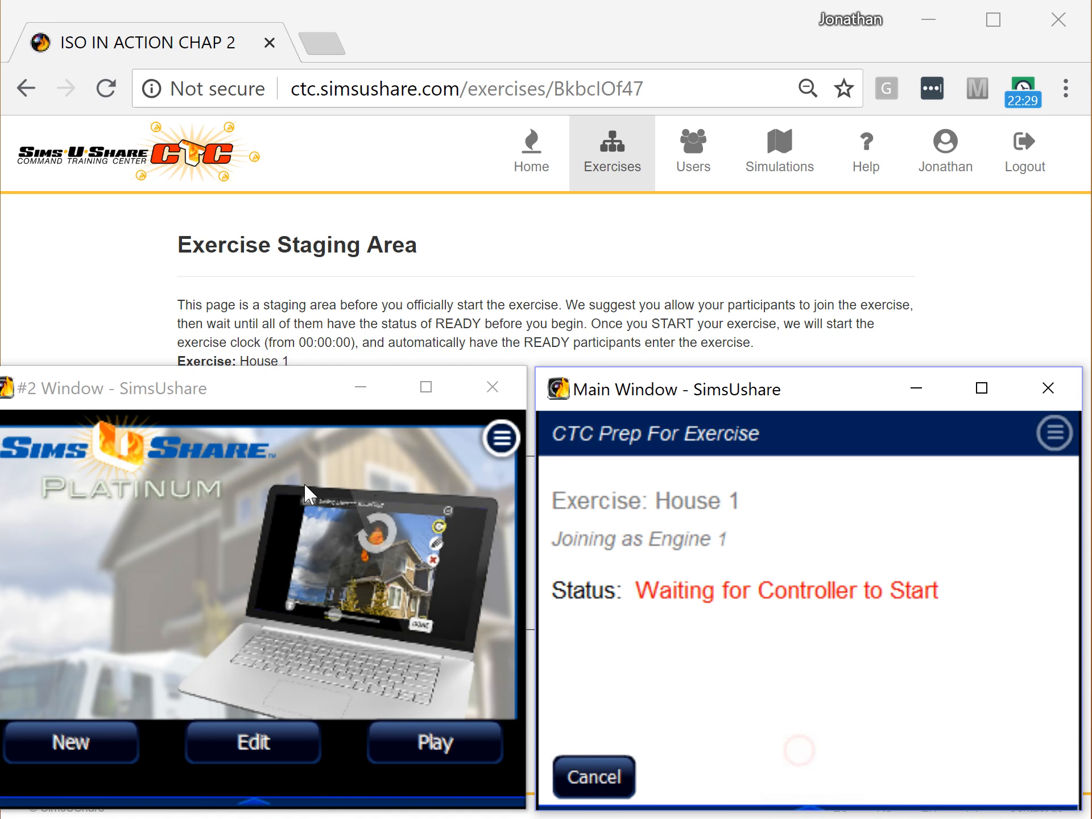
# - In the second simulator window, start CTC (Multiplayer) Mode and connect to the server
pyautogui.click(238, 398)
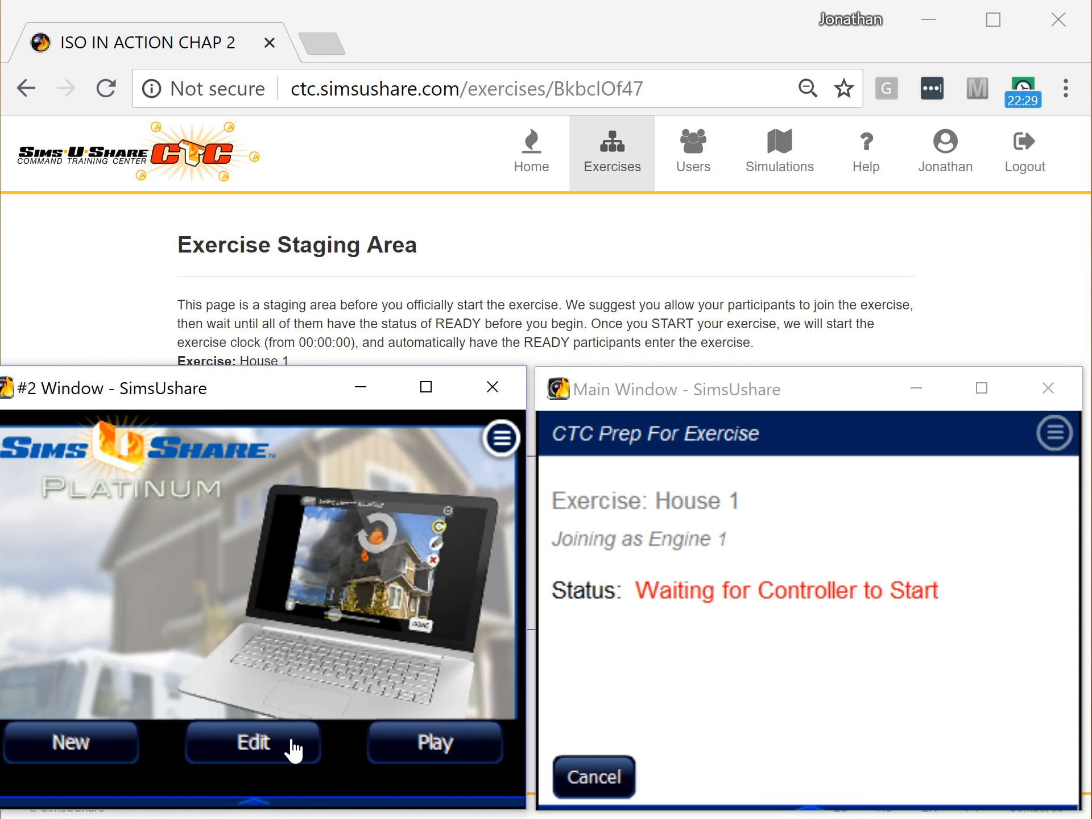
pyautogui.click(405, 741)
pyautogui.click(500, 438)
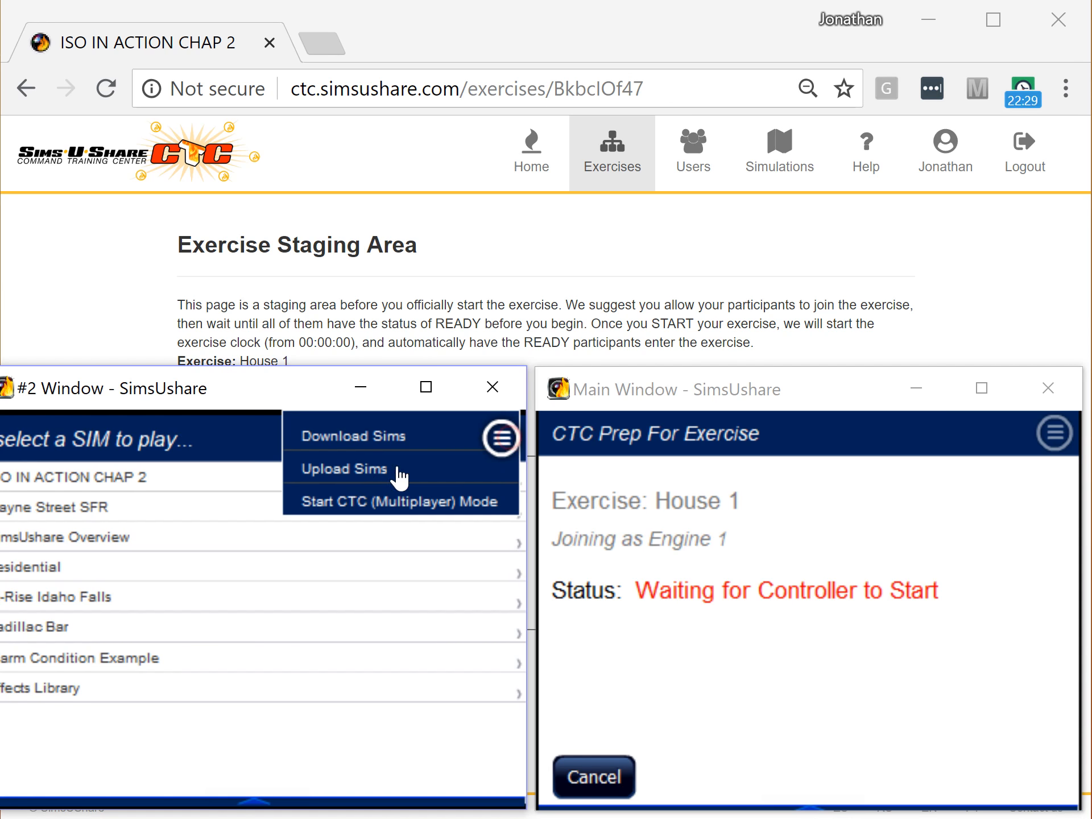
pyautogui.click(363, 503)
pyautogui.click(442, 762)
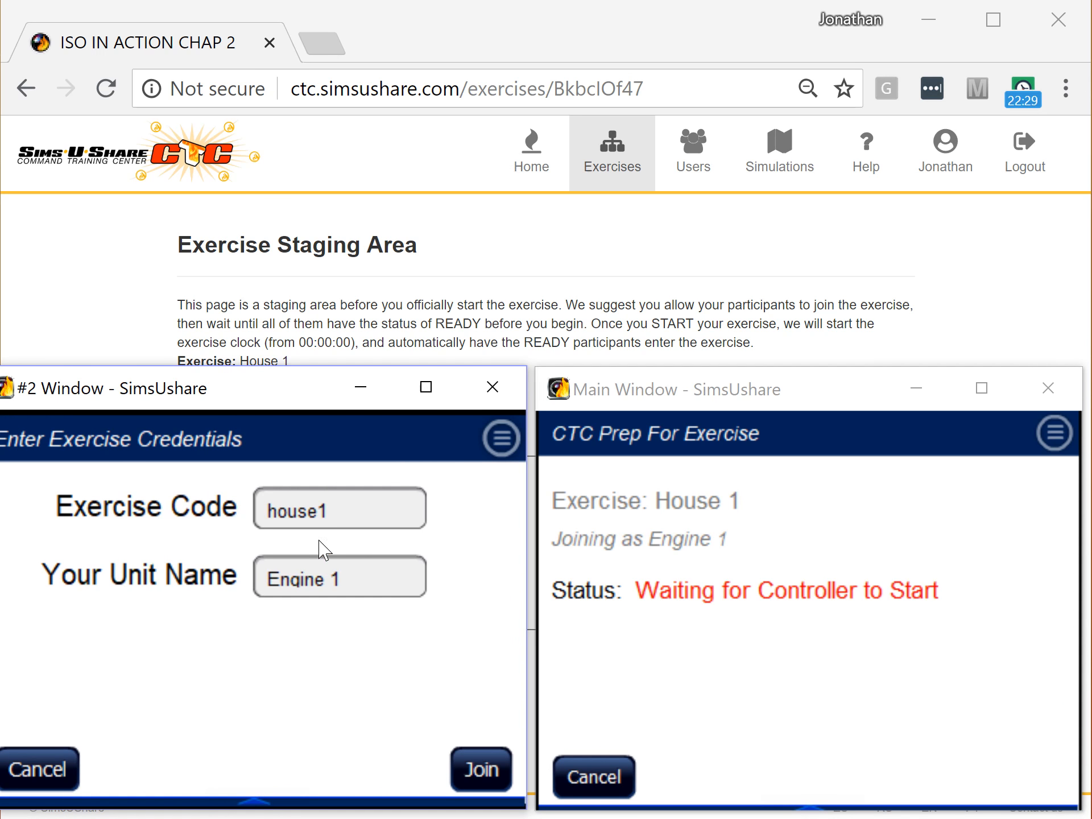
# - Join the house1 exercise under the unit name Battalion 1, then return to the staging page
pyautogui.click(357, 583)
pyautogui.write('Btt')
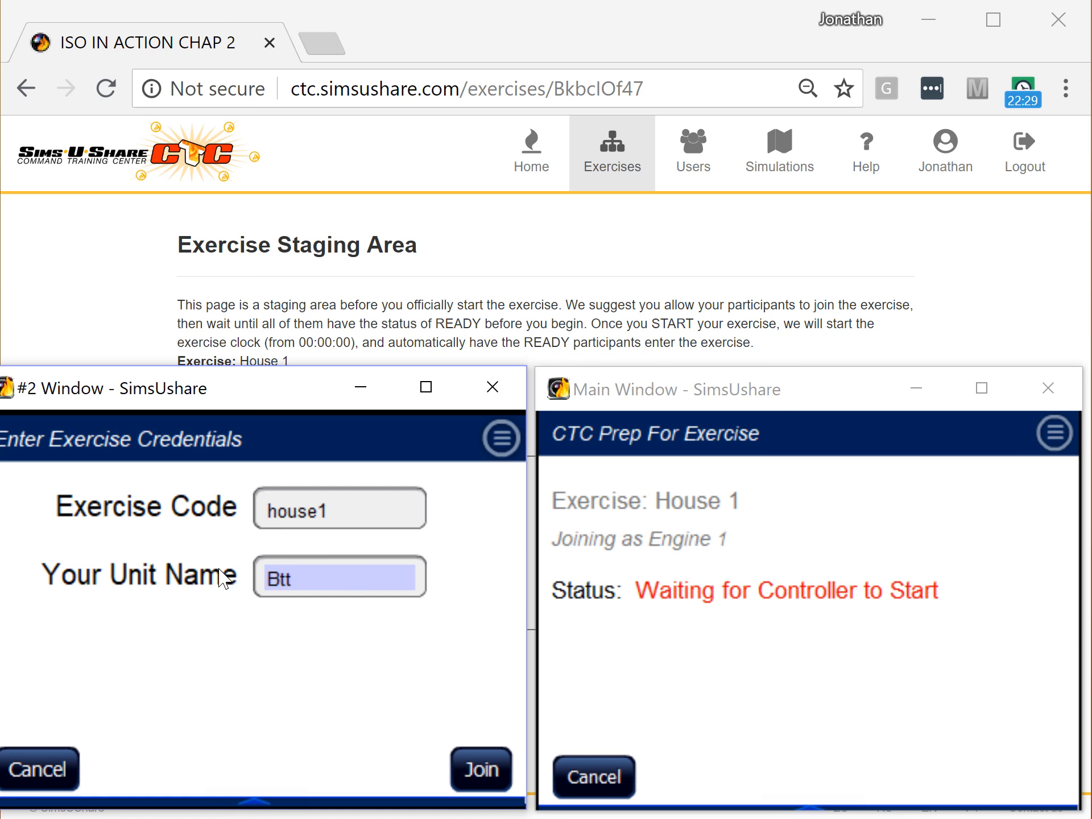
pyautogui.write('talion 1')
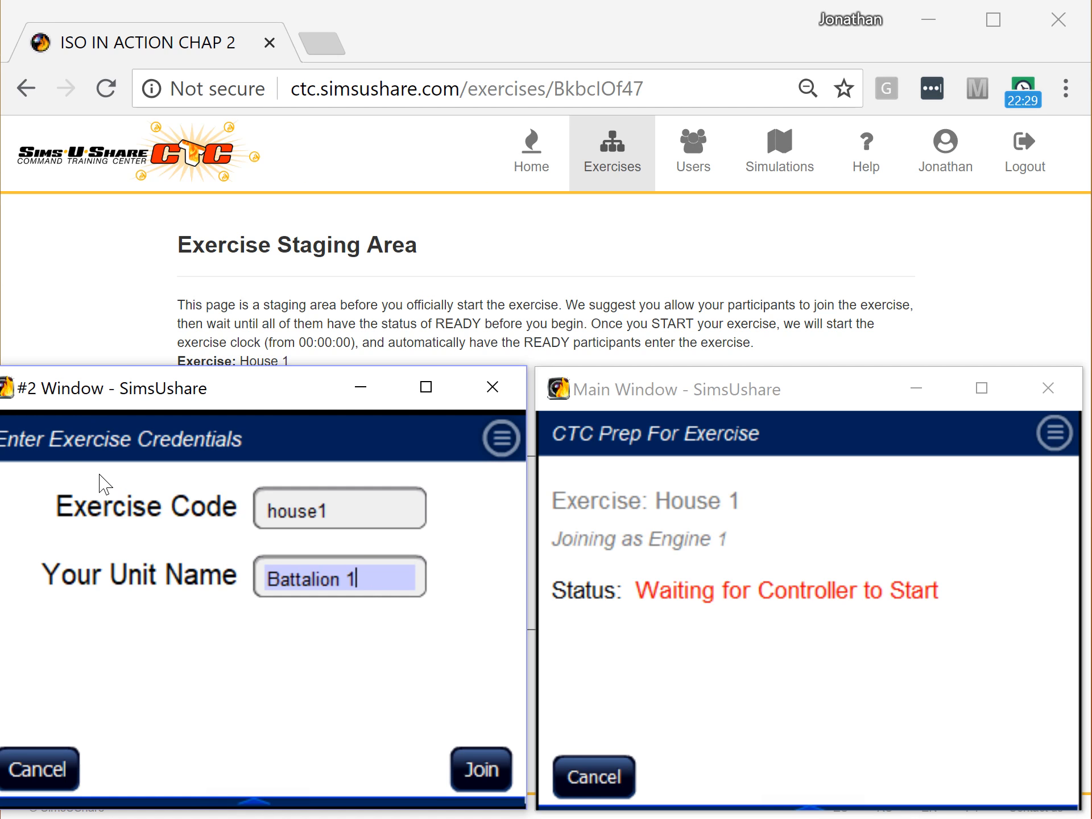
pyautogui.click(472, 774)
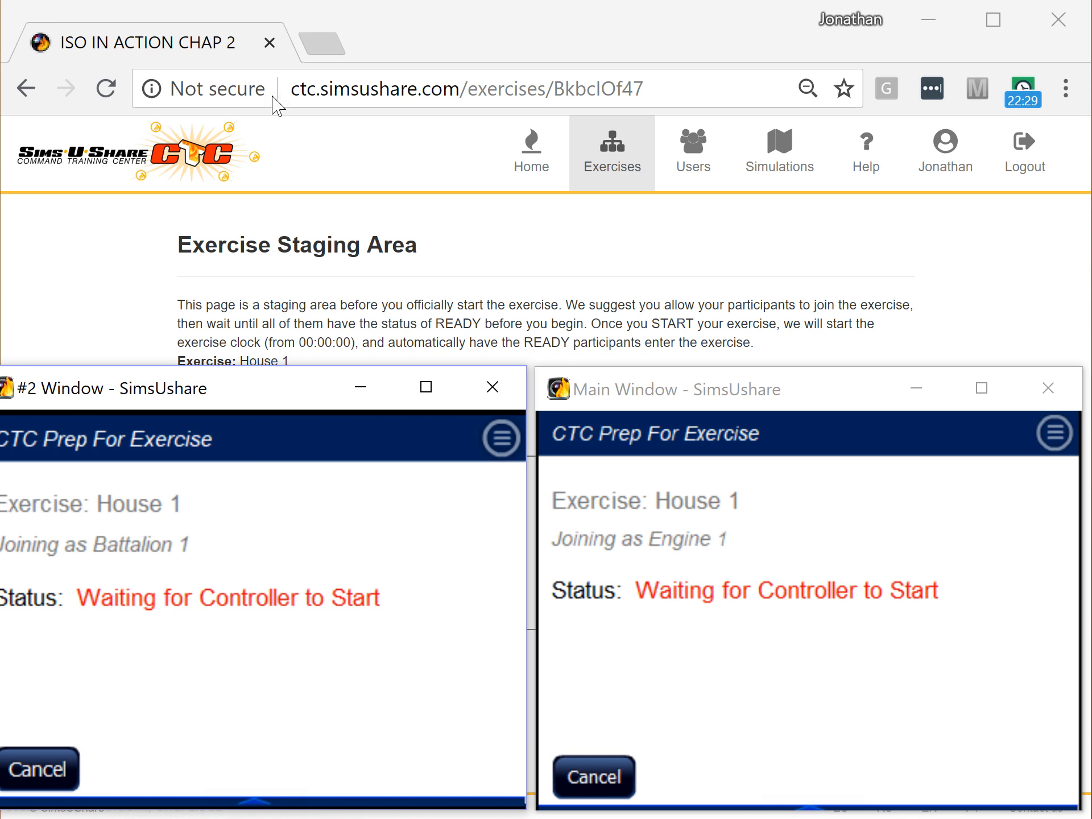
pyautogui.click(467, 47)
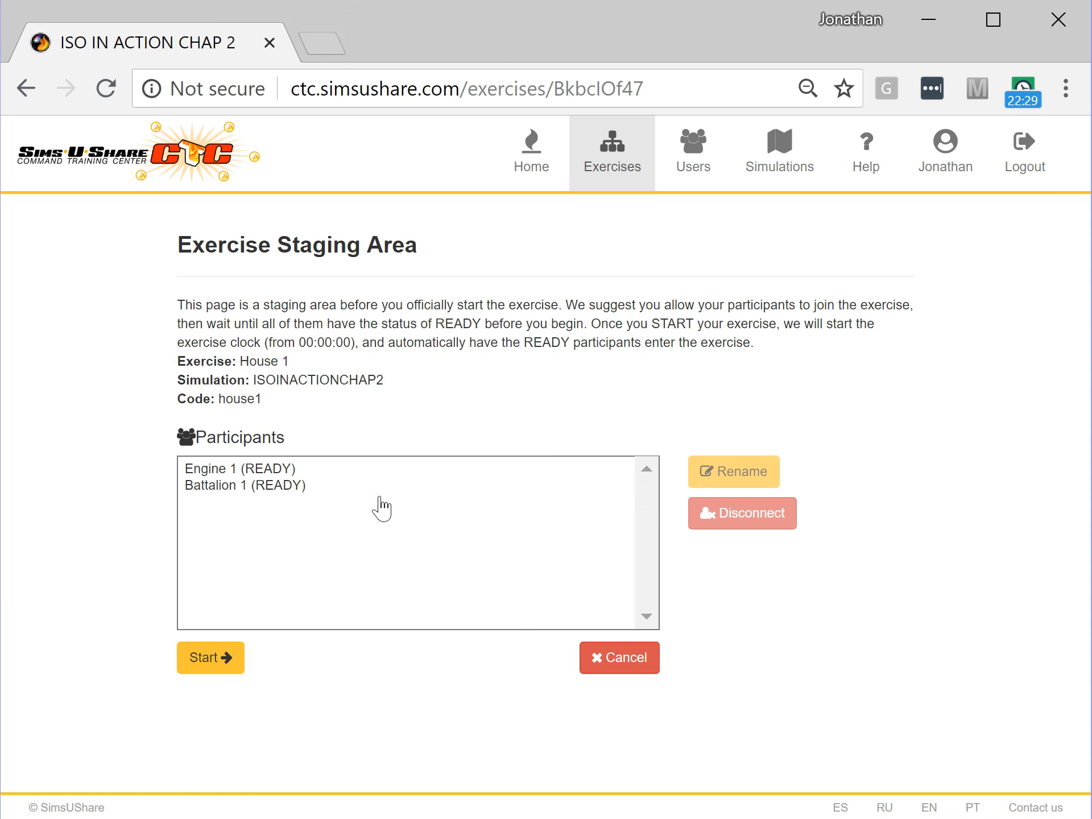
# - Check the Engine 1 and Battalion 1 participants, then start the House 1 exercise
pyautogui.click(228, 470)
pyautogui.click(232, 487)
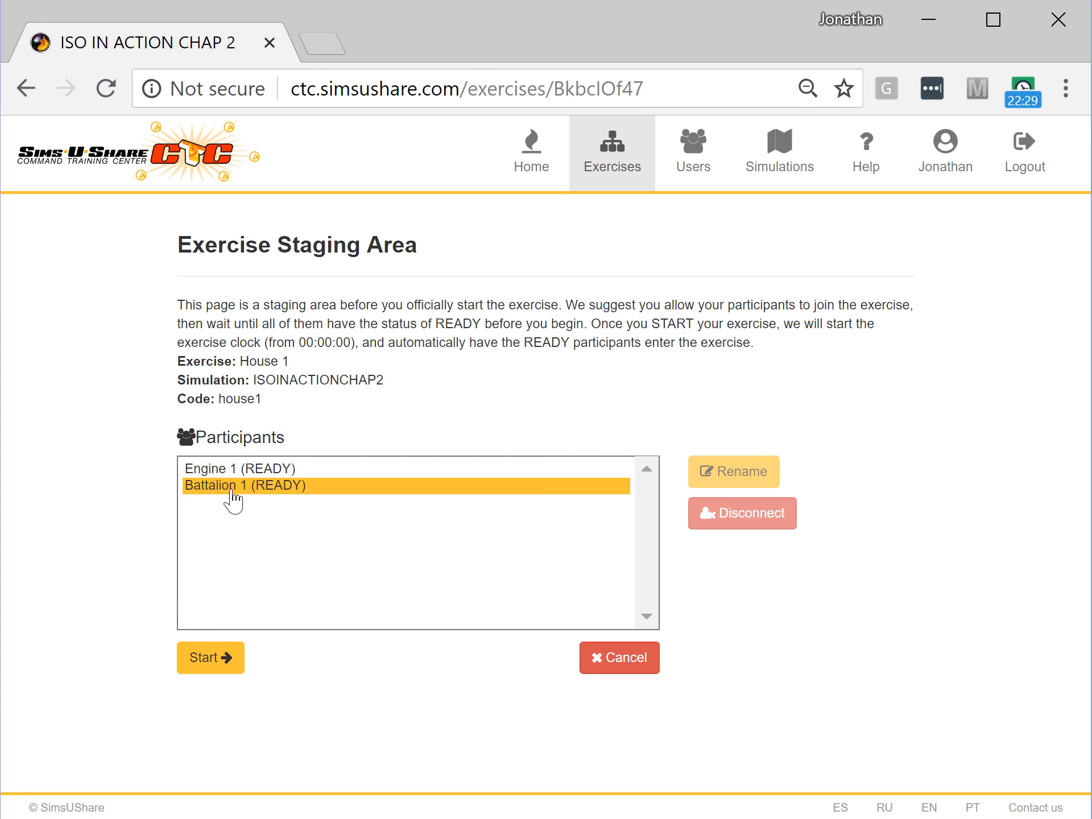
pyautogui.click(210, 660)
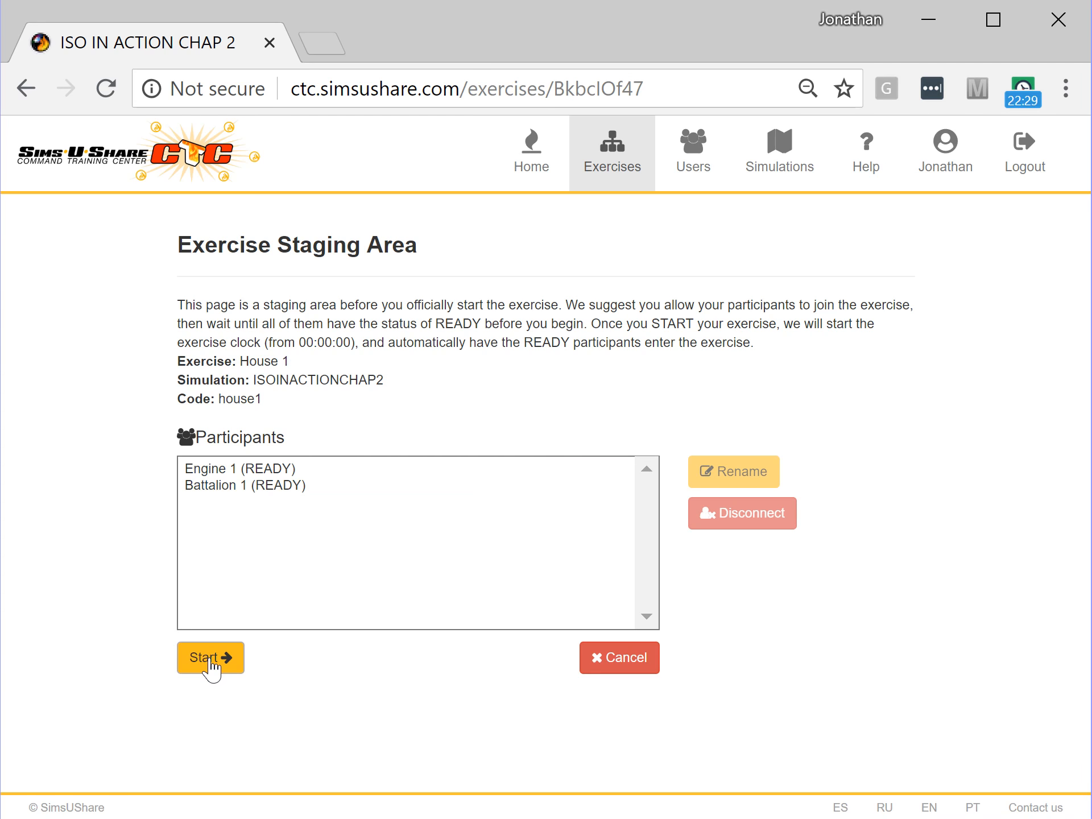
pyautogui.click(211, 660)
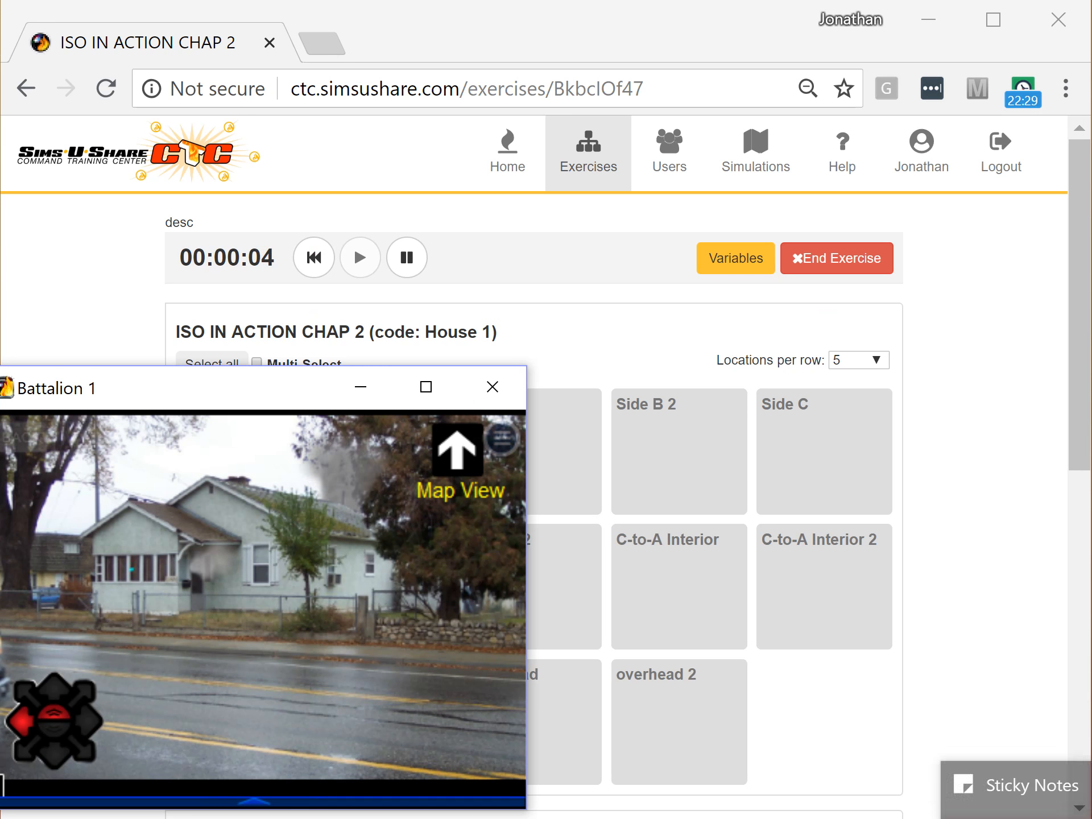
# - Bring up the Engine 1 scene view, then return to the exercise location board
pyautogui.click(1091, 818)
pyautogui.click(1052, 797)
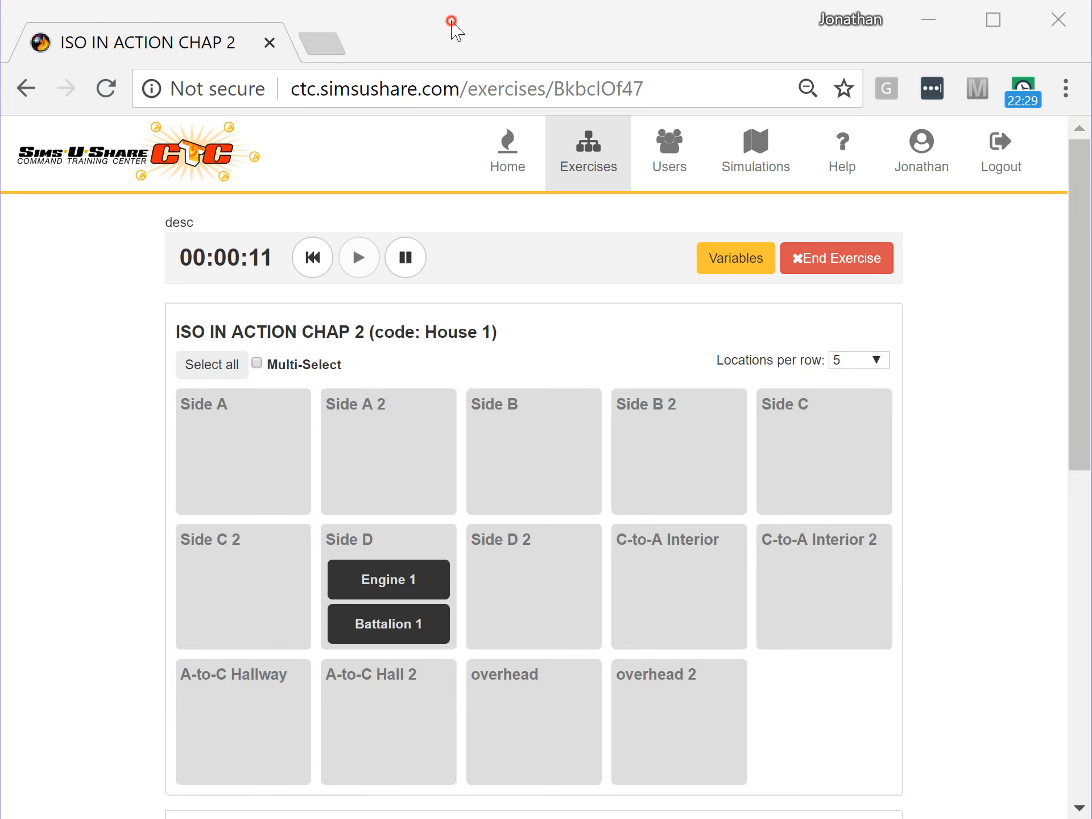
pyautogui.click(450, 28)
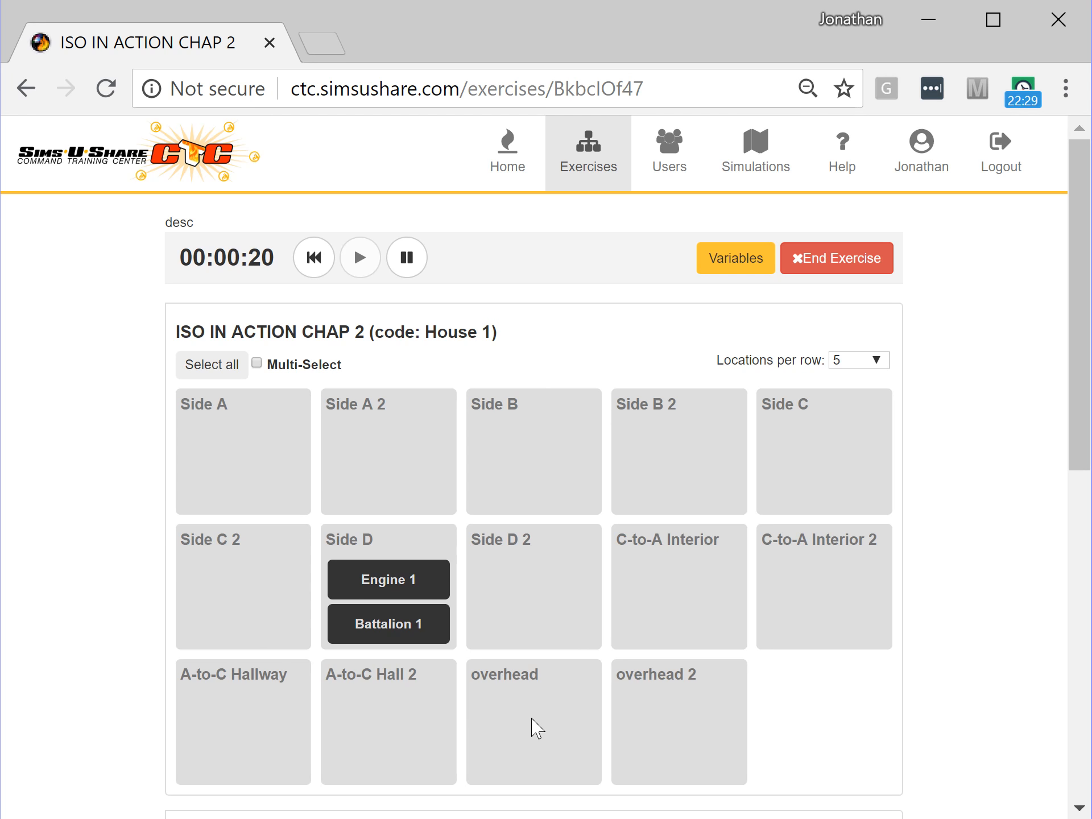
# - Drag the Engine 1 card from the Side D tile onto Side A, leaving Battalion 1 at Side D
pyautogui.moveTo(1083, 435); pyautogui.dragTo(1071, 405)
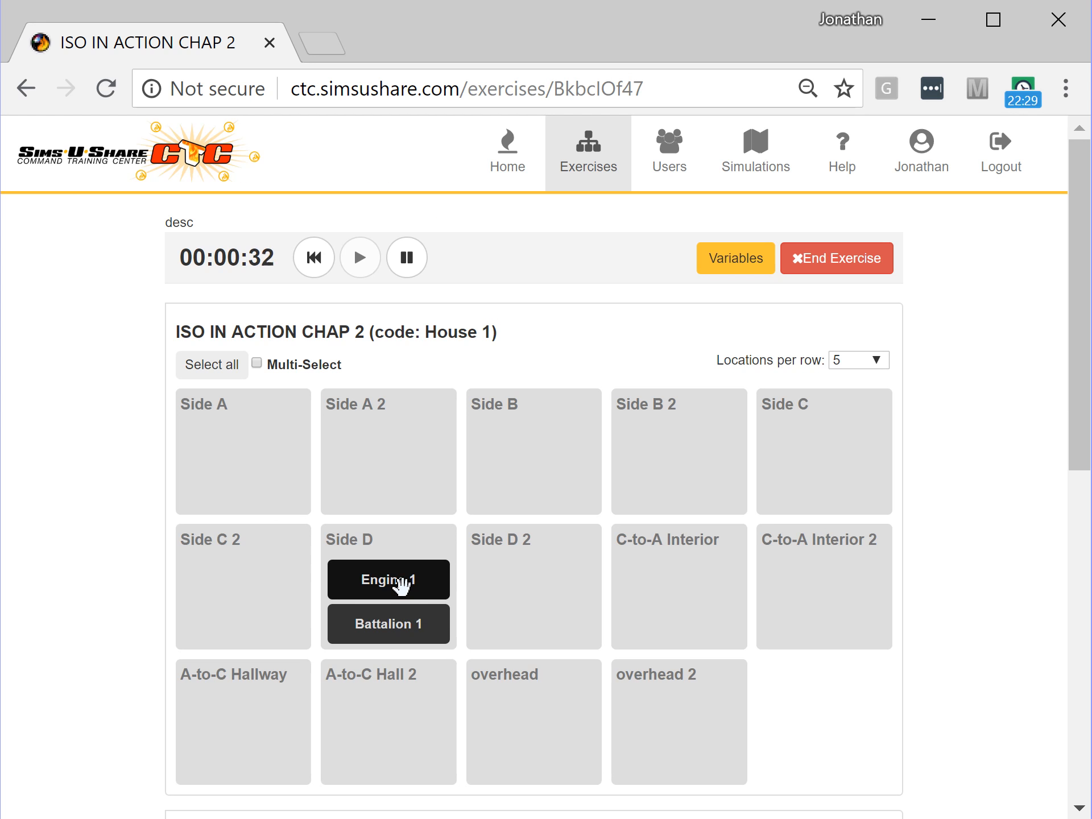
pyautogui.moveTo(391, 580); pyautogui.dragTo(291, 492)
pyautogui.moveTo(245, 453); pyautogui.dragTo(246, 463)
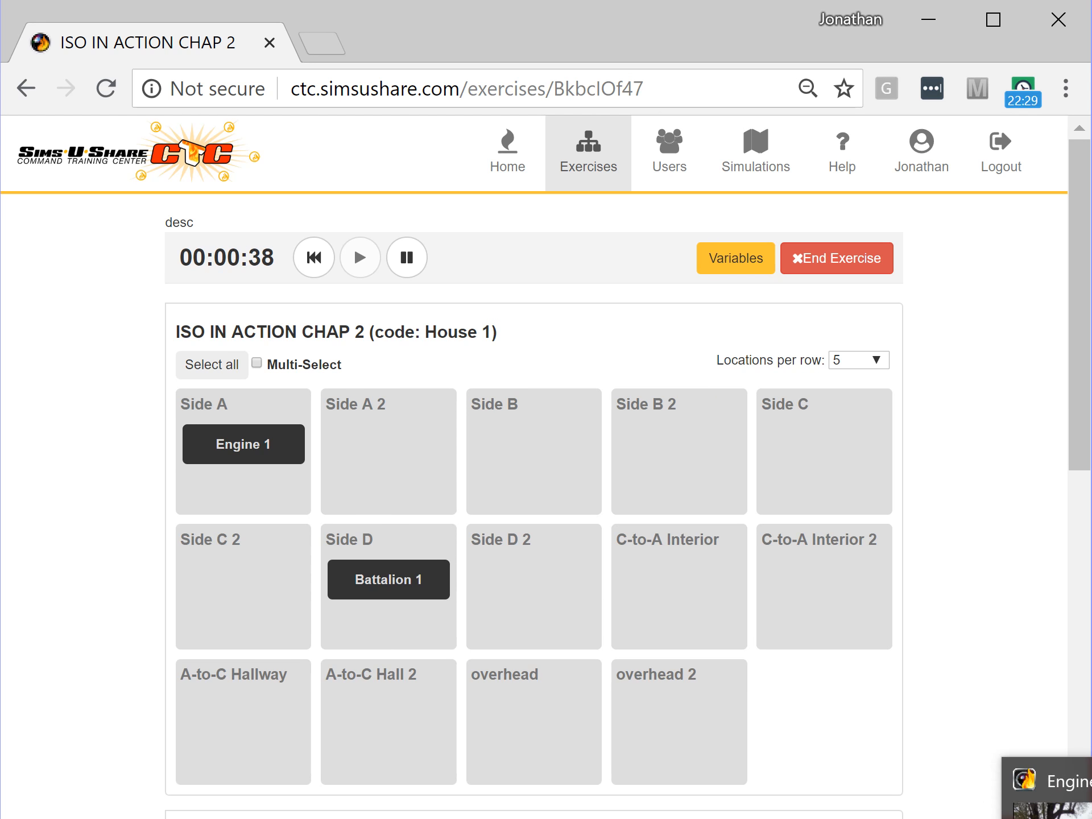